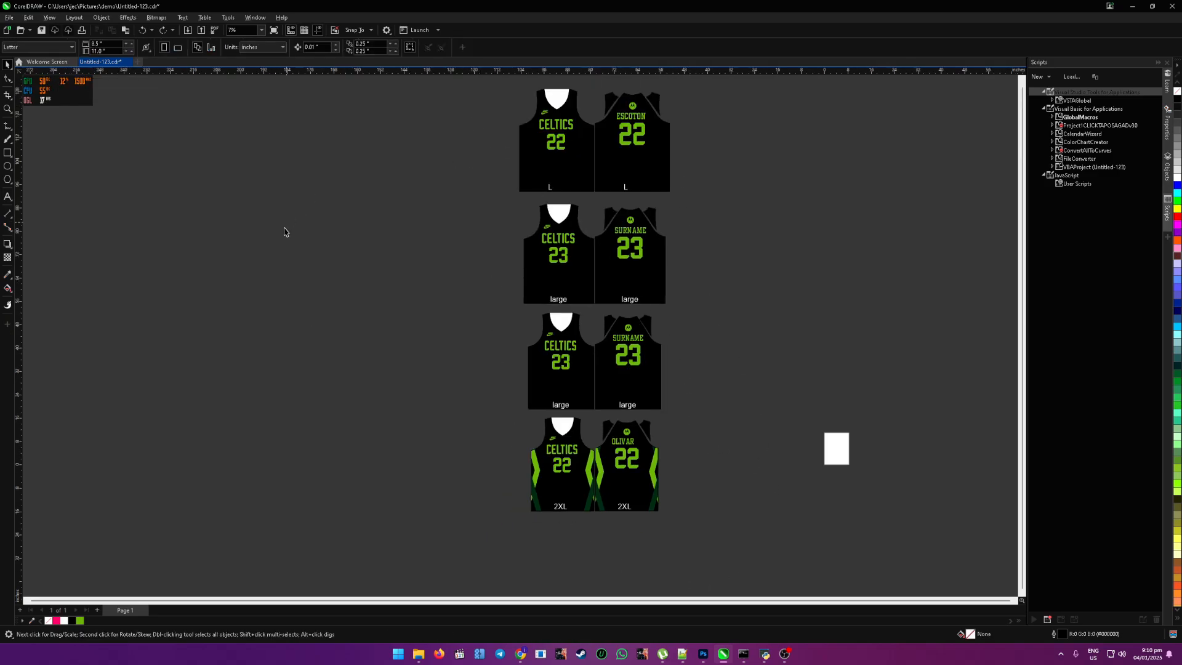
scroll(697, 542, "down", 2)
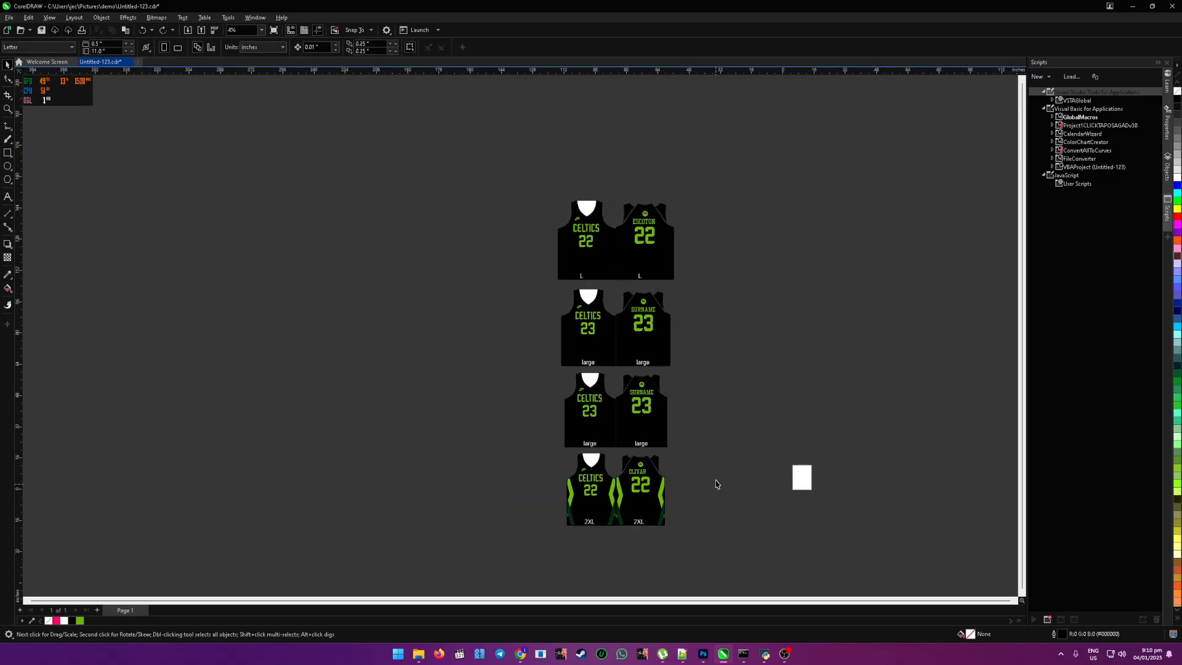
scroll(714, 480, "up", 3)
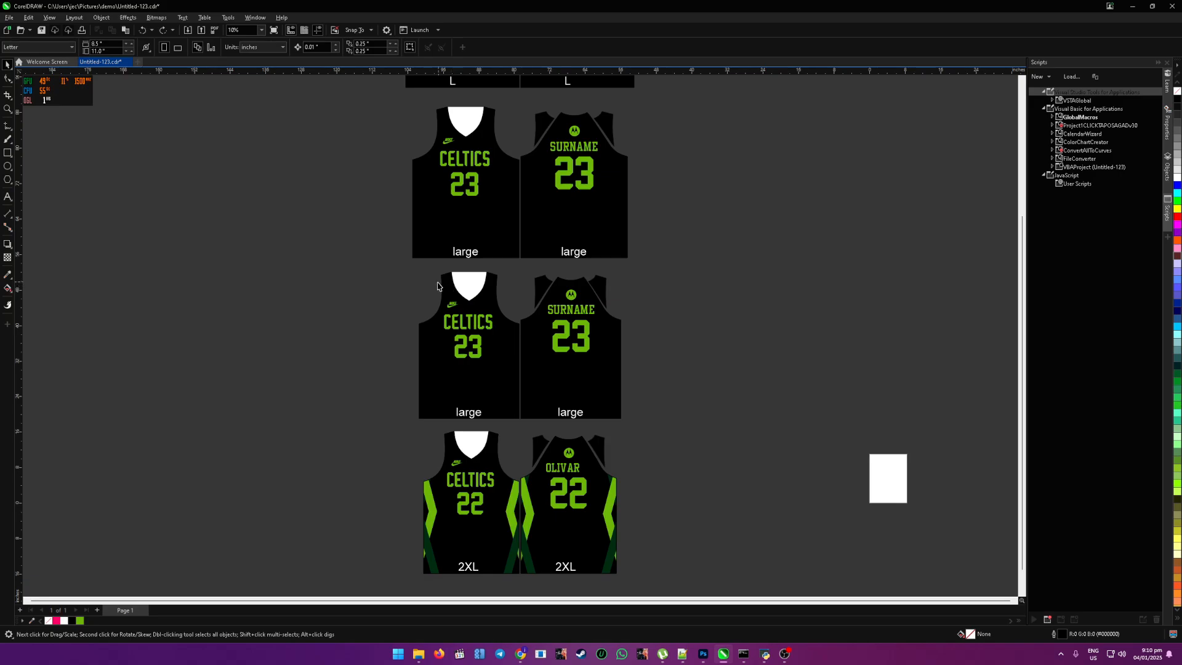
scroll(438, 292, "down", 1)
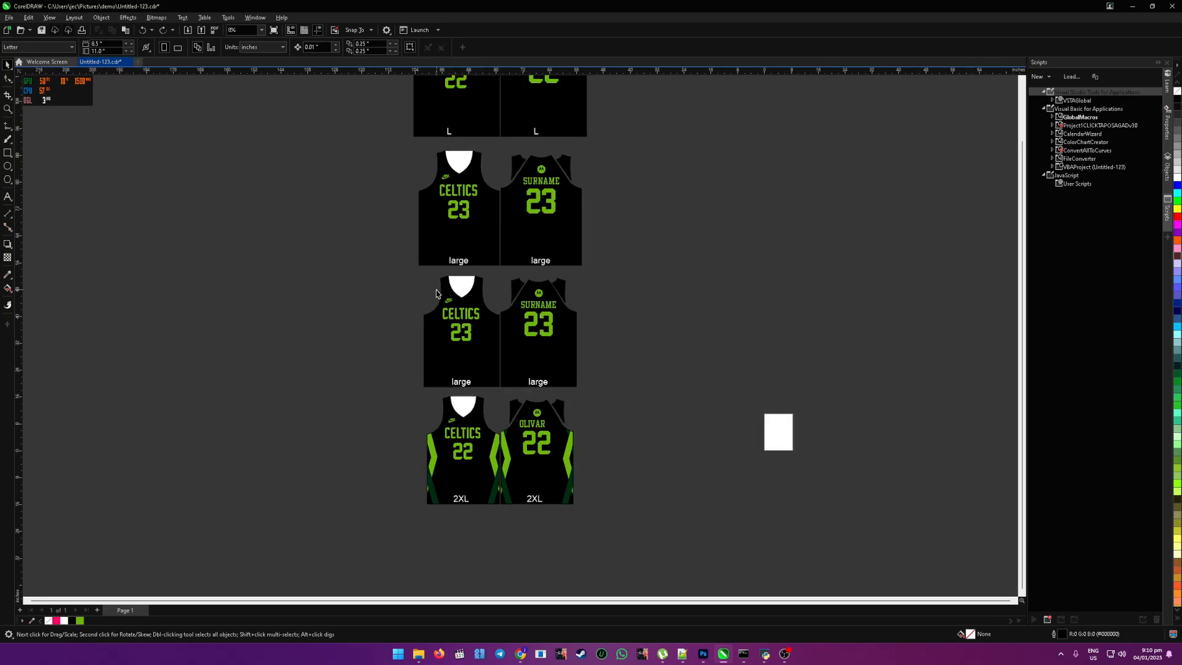
scroll(627, 322, "down", 2)
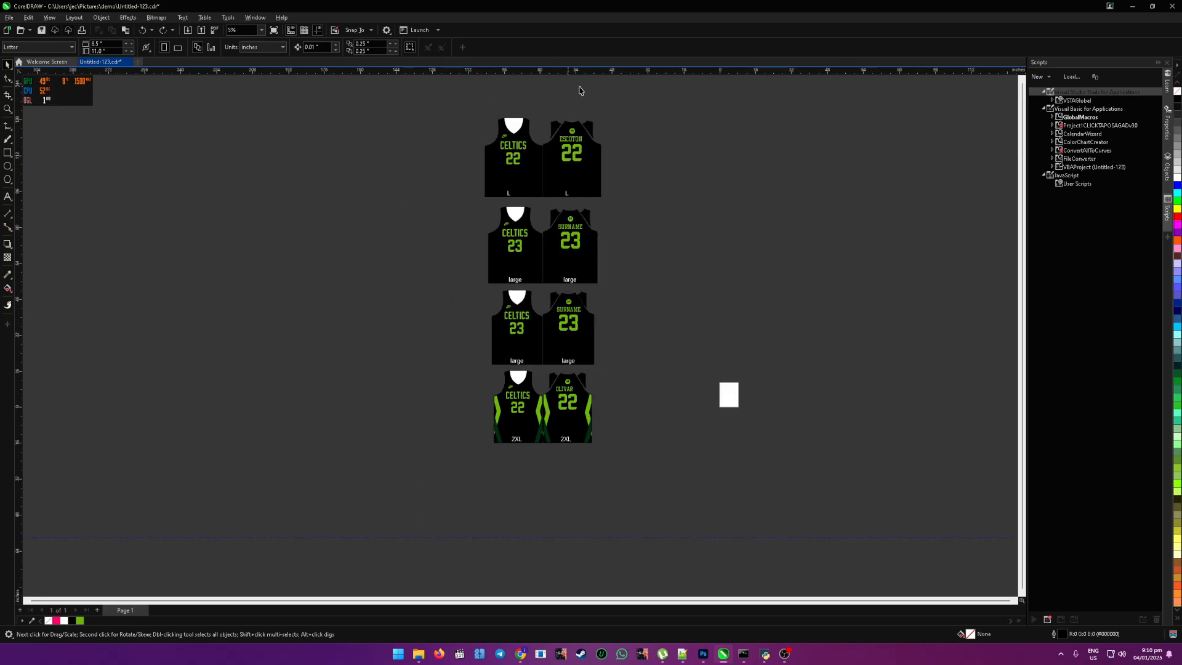
Step: Set up the Attributes Eyedropper so that it also copies the PowerClip effect
left_click(511, 419)
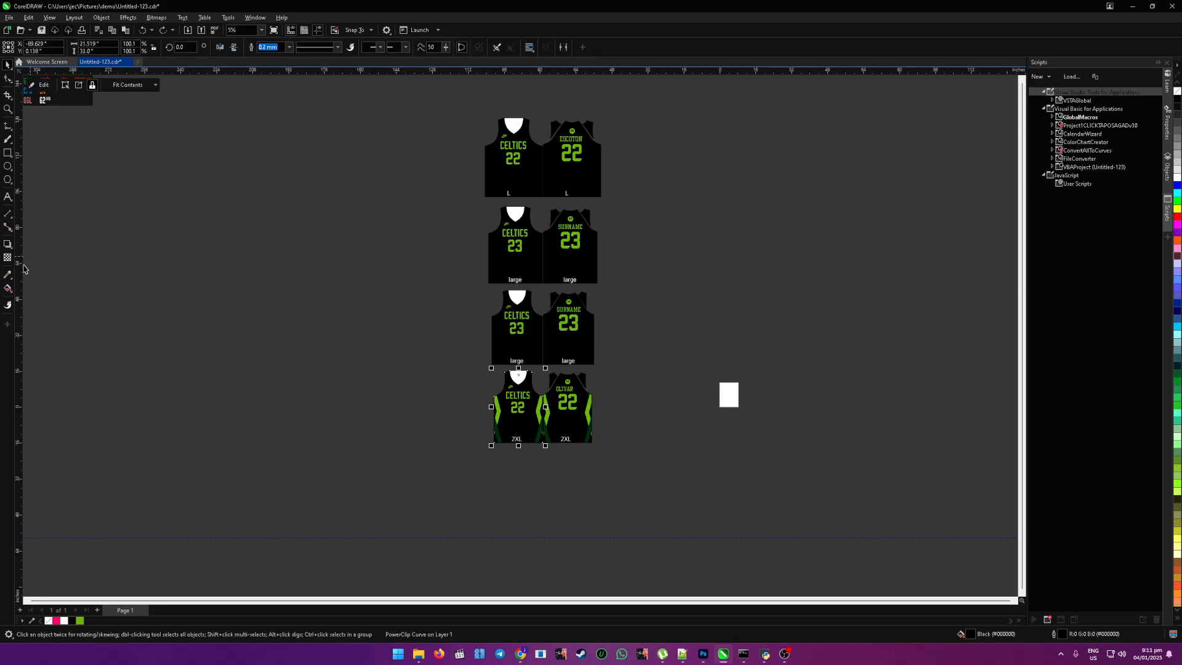
left_click(9, 278)
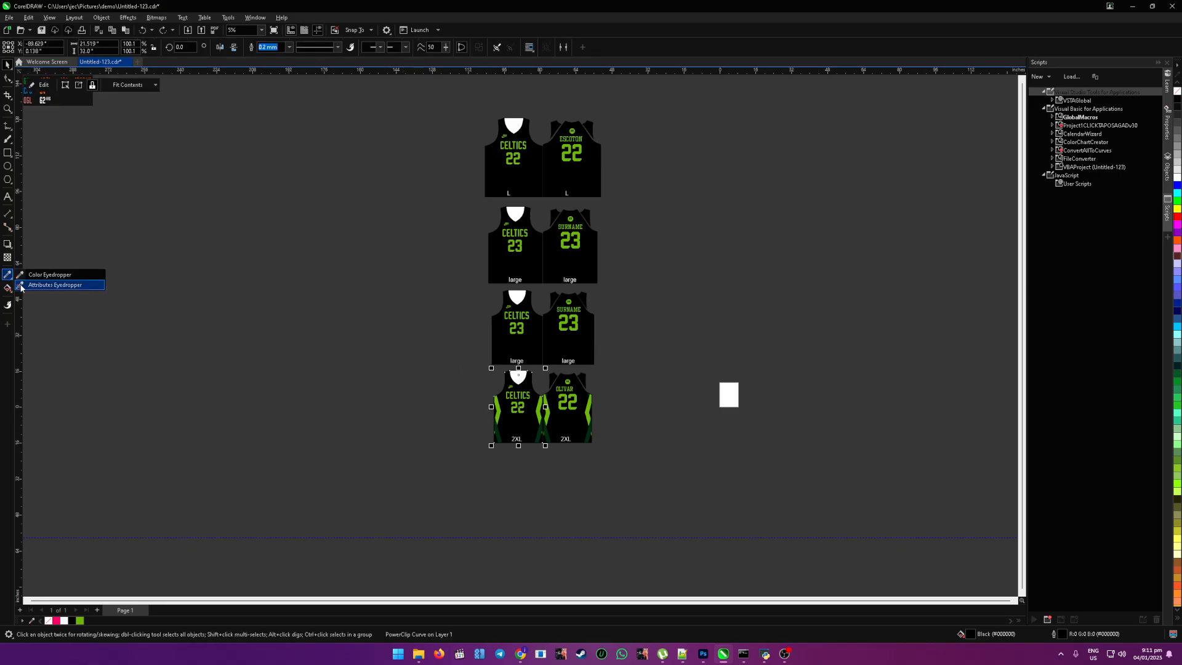
left_click(55, 285)
left_click(131, 47)
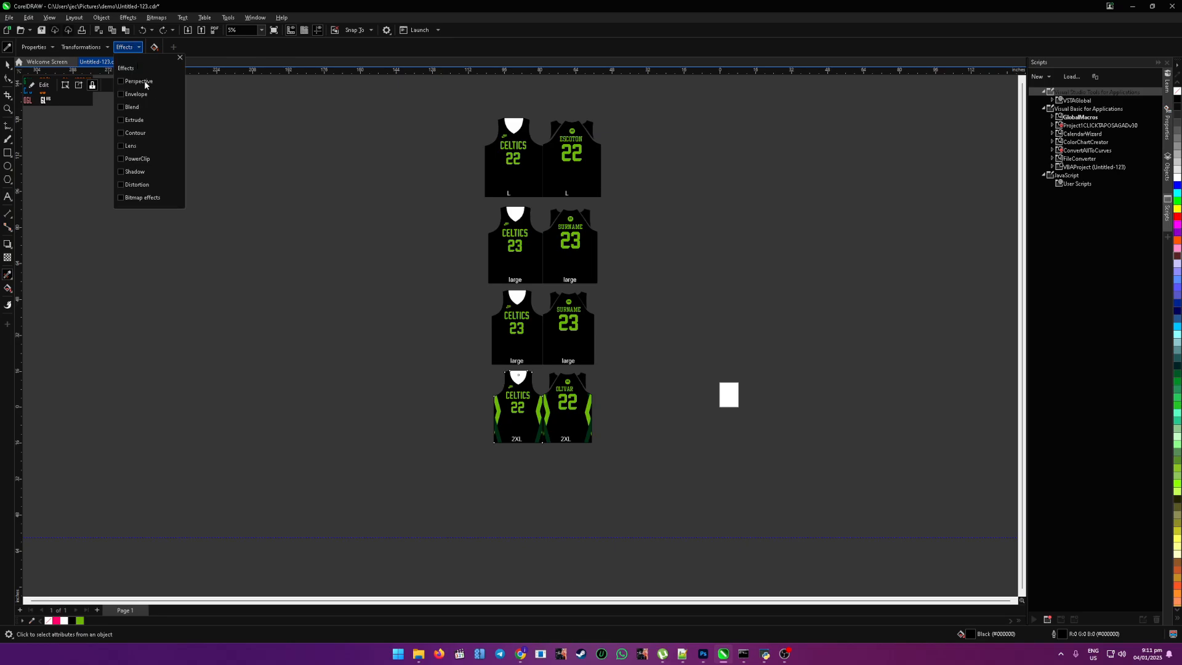
left_click(122, 159)
left_click(416, 49)
Step: Sample the 2XL front jersey's PowerClip design and apply it to the front and back jerseys of both large number 23 sets
scroll(513, 413, "up", 3)
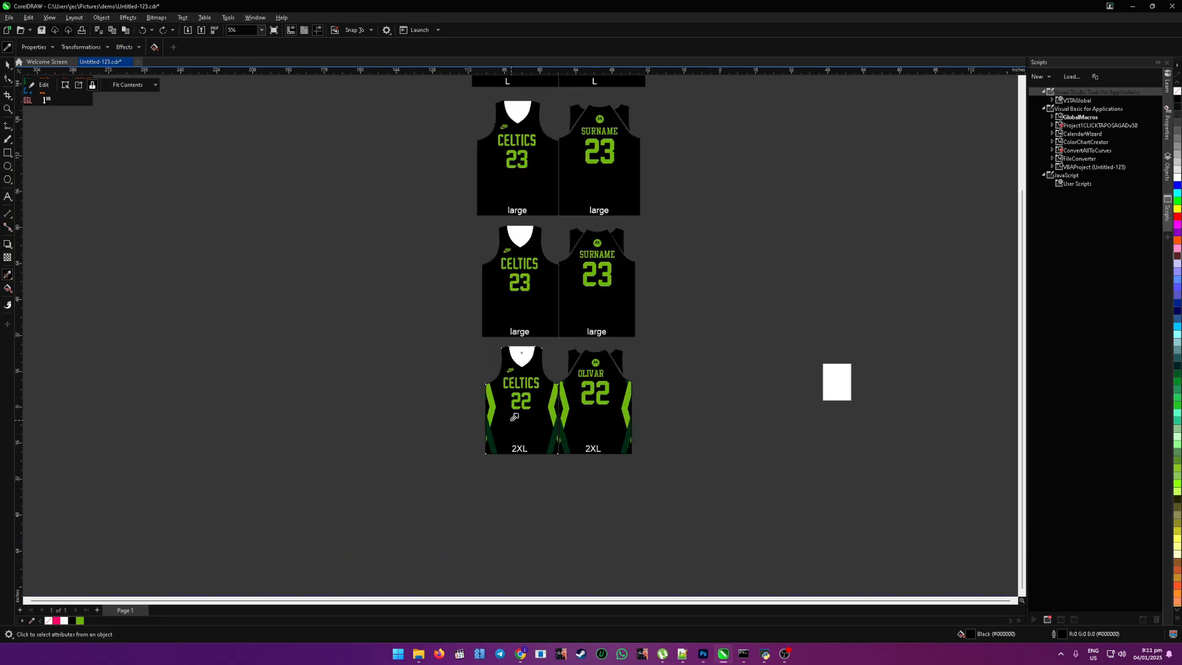
left_click(515, 423)
left_click(484, 298)
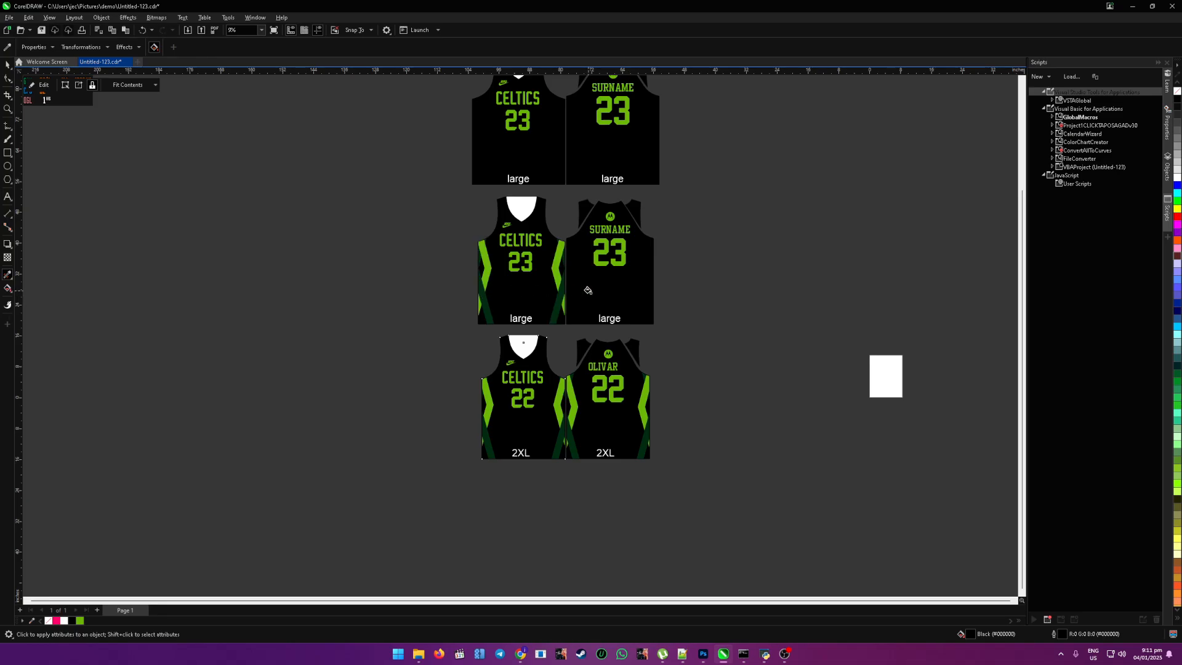
left_click(588, 290)
left_click(483, 154)
left_click(593, 147)
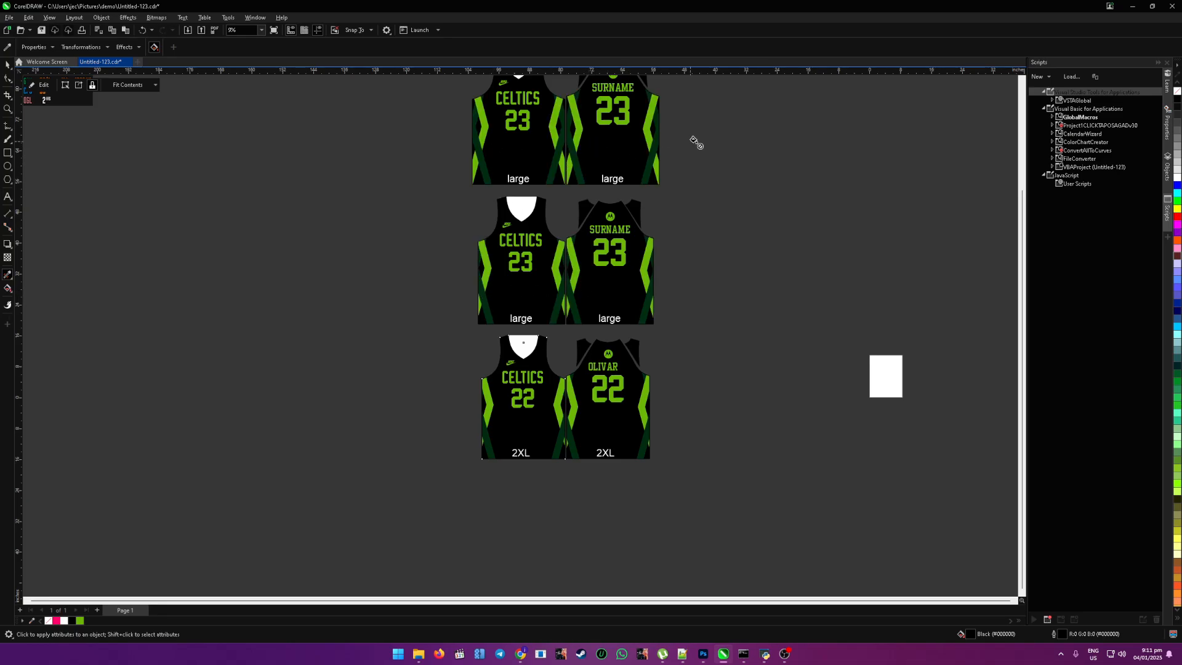
Step: Apply the sampled PowerClip design to the front and back jerseys of the size L set and return to the Pick tool
scroll(699, 146, "up", 1)
scroll(720, 203, "down", 3)
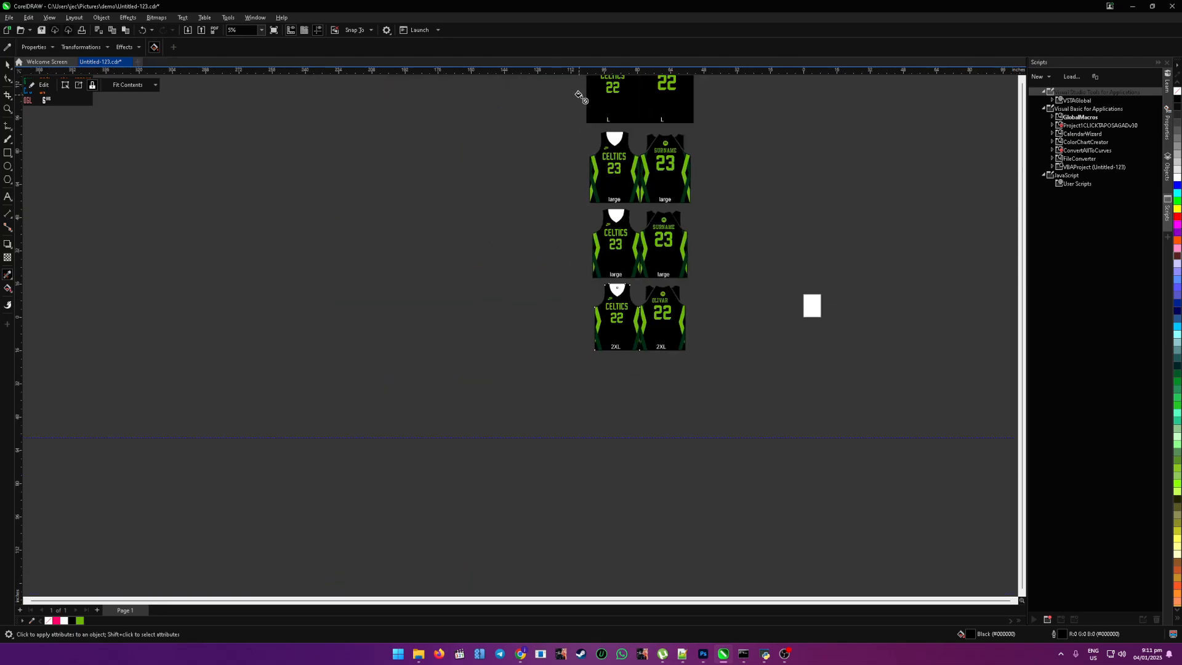
left_click(638, 99)
left_click(650, 101)
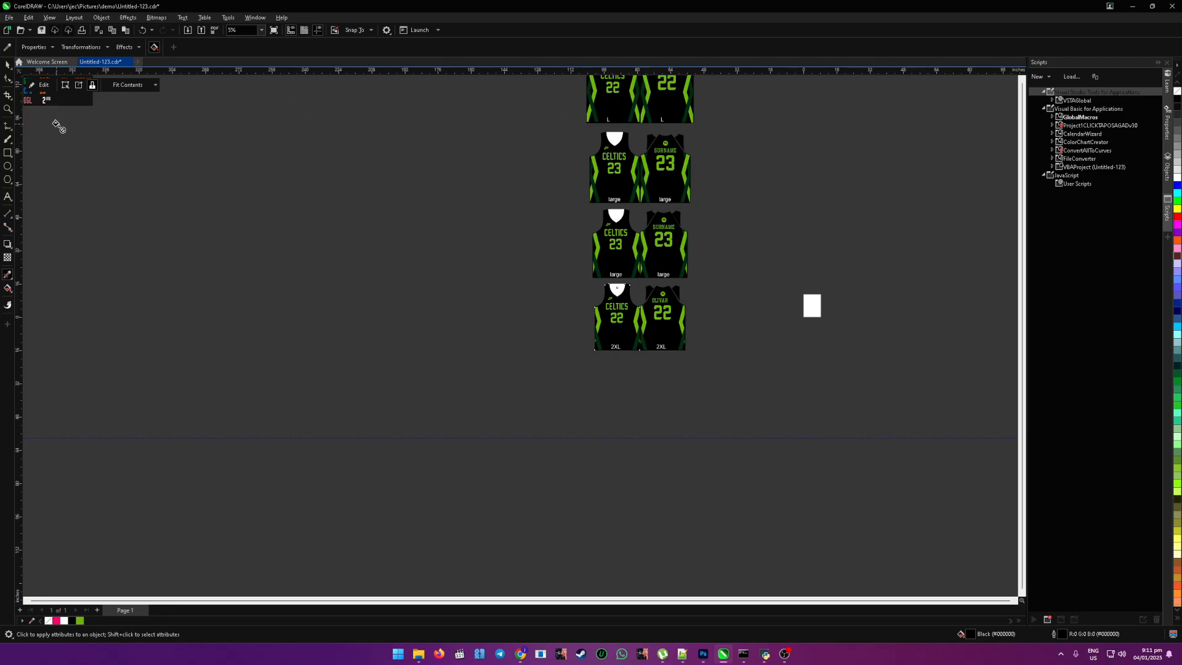
left_click(8, 64)
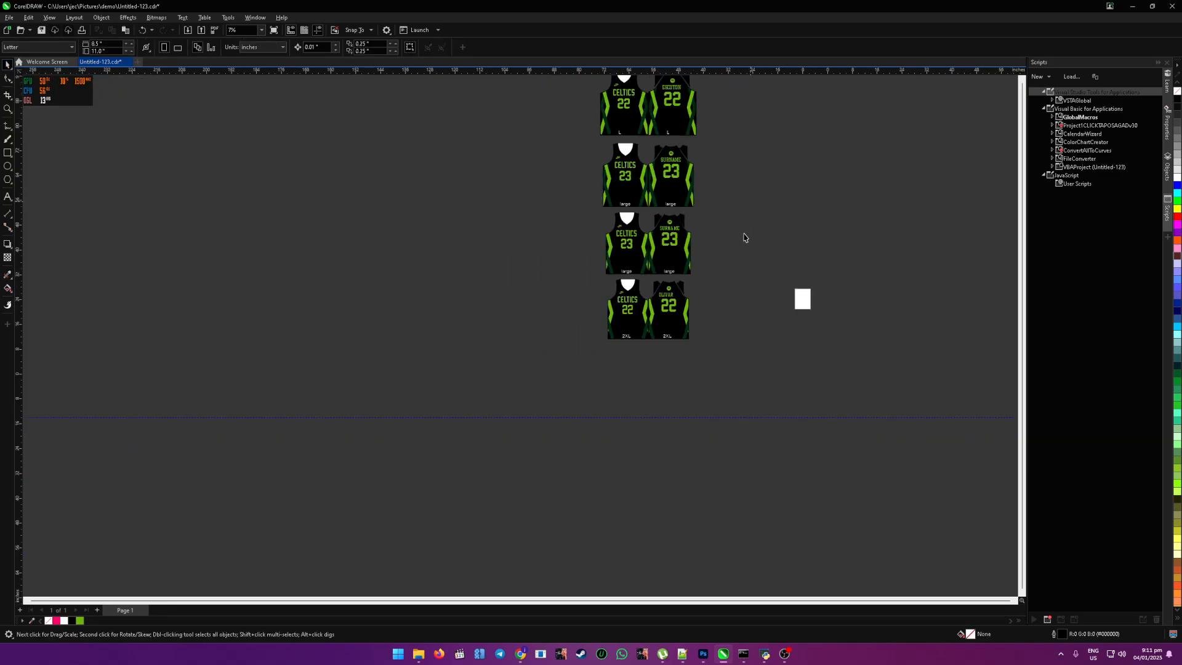
Step: Group the jersey sets row by row, each with its front and back pieces
scroll(762, 158, "down", 1)
scroll(764, 153, "up", 2)
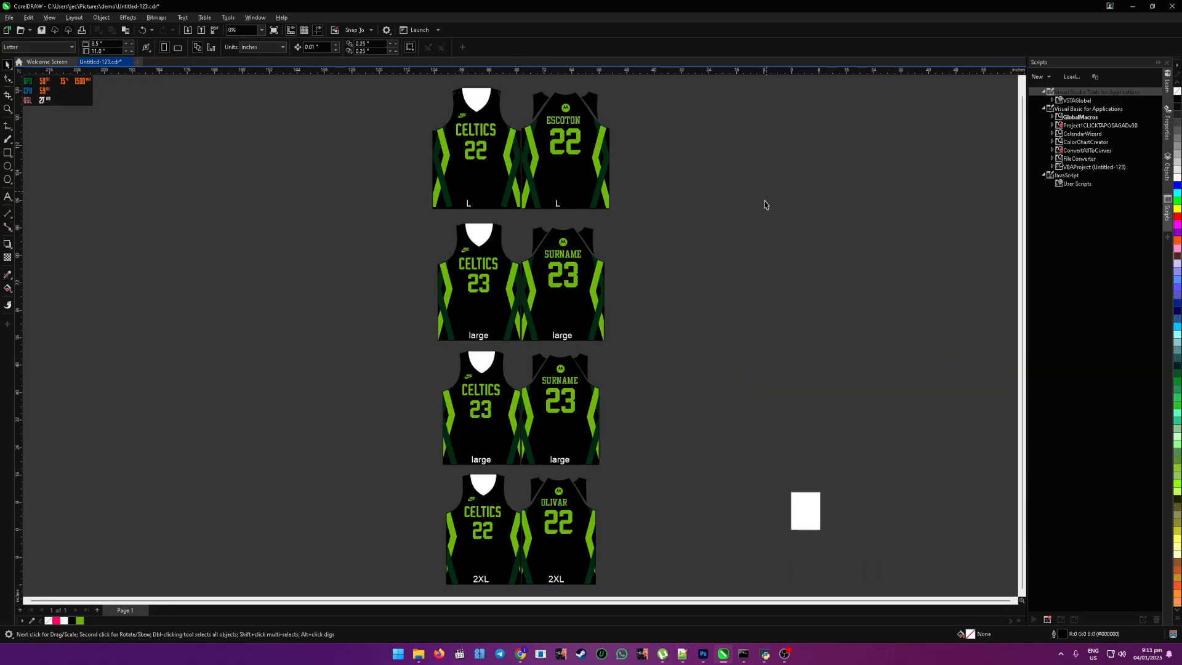
scroll(763, 209, "down", 1)
left_click_drag(474, 91, 730, 229)
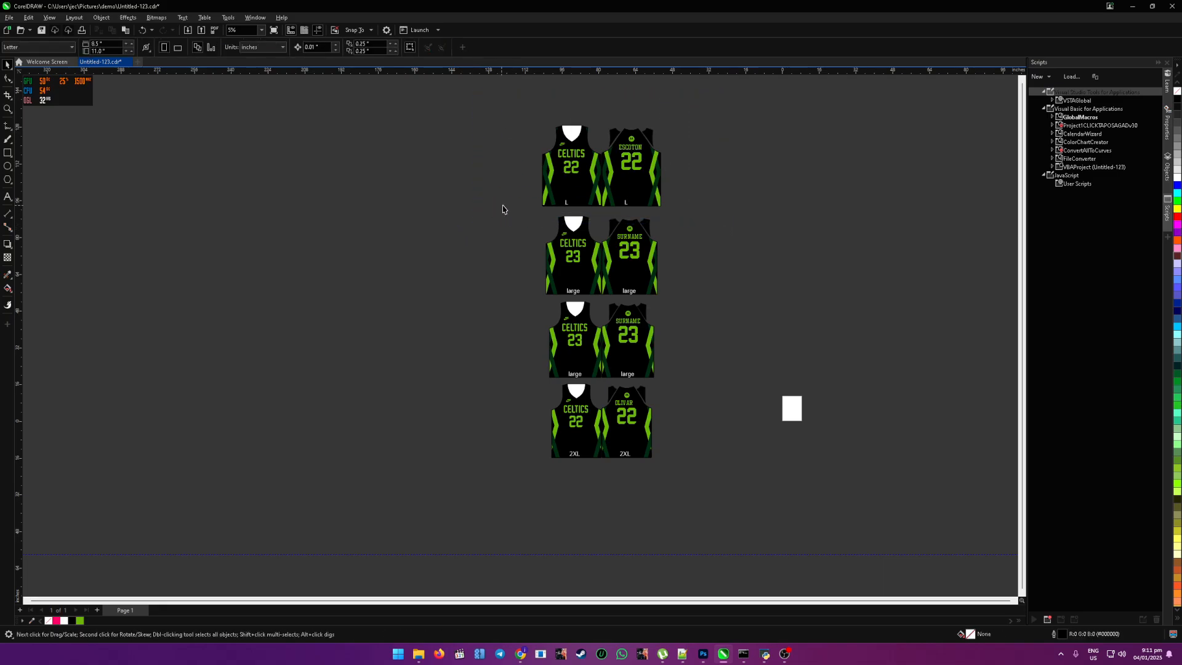
left_click_drag(493, 203, 722, 317)
left_click(722, 317)
left_click_drag(505, 285, 718, 406)
key("ctrl+g")
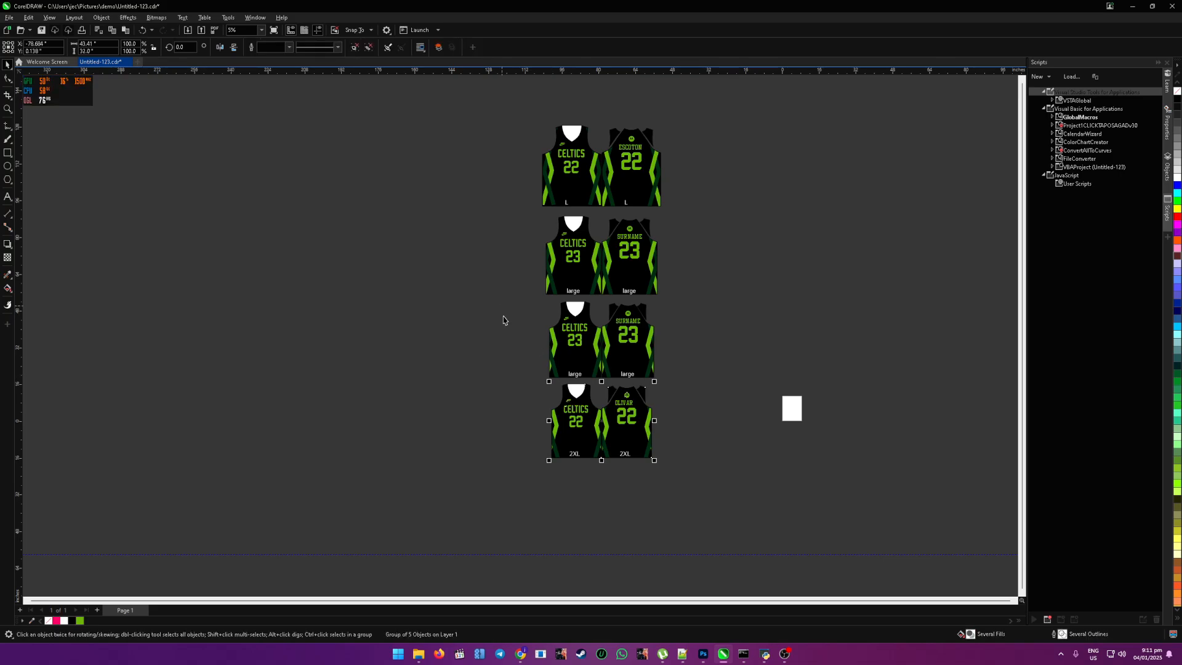
Step: Test the grouping of the 2XL set by moving it out of the column and undoing each move
left_click_drag(585, 419, 471, 421)
key("ctrl+z")
left_click(505, 382)
left_click_drag(523, 360, 757, 495)
left_click(757, 496)
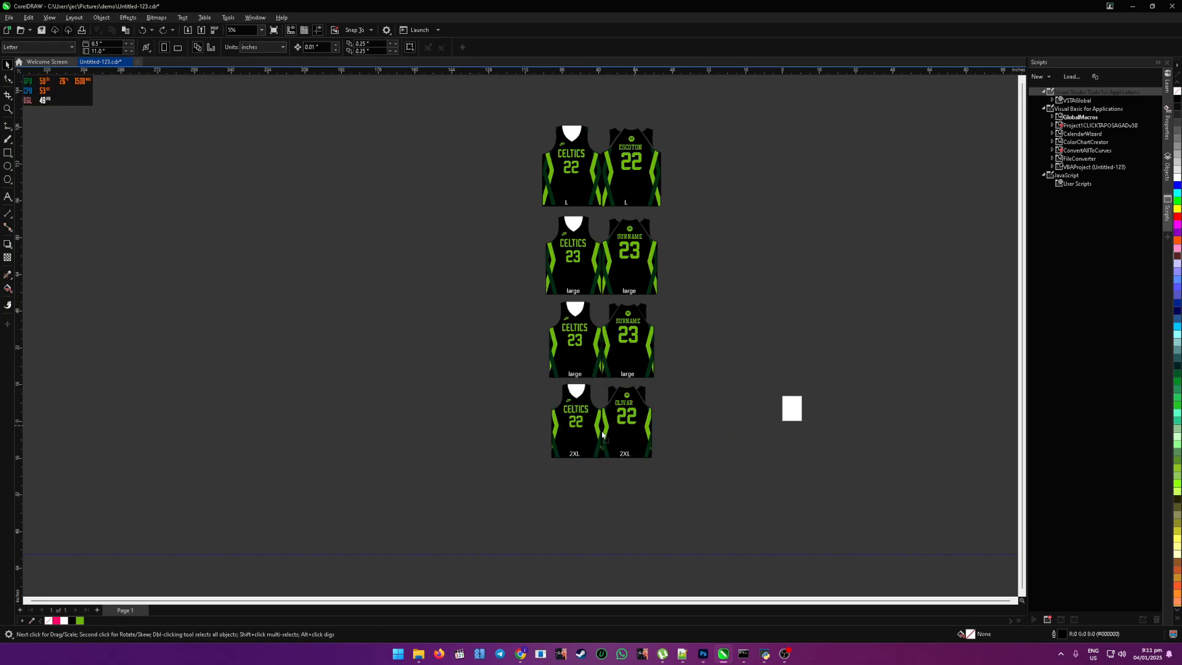
left_click_drag(604, 433, 478, 441)
key("ctrl+z")
left_click(721, 491)
left_click_drag(496, 327, 739, 518)
left_click(735, 486)
left_click_drag(643, 422, 541, 435)
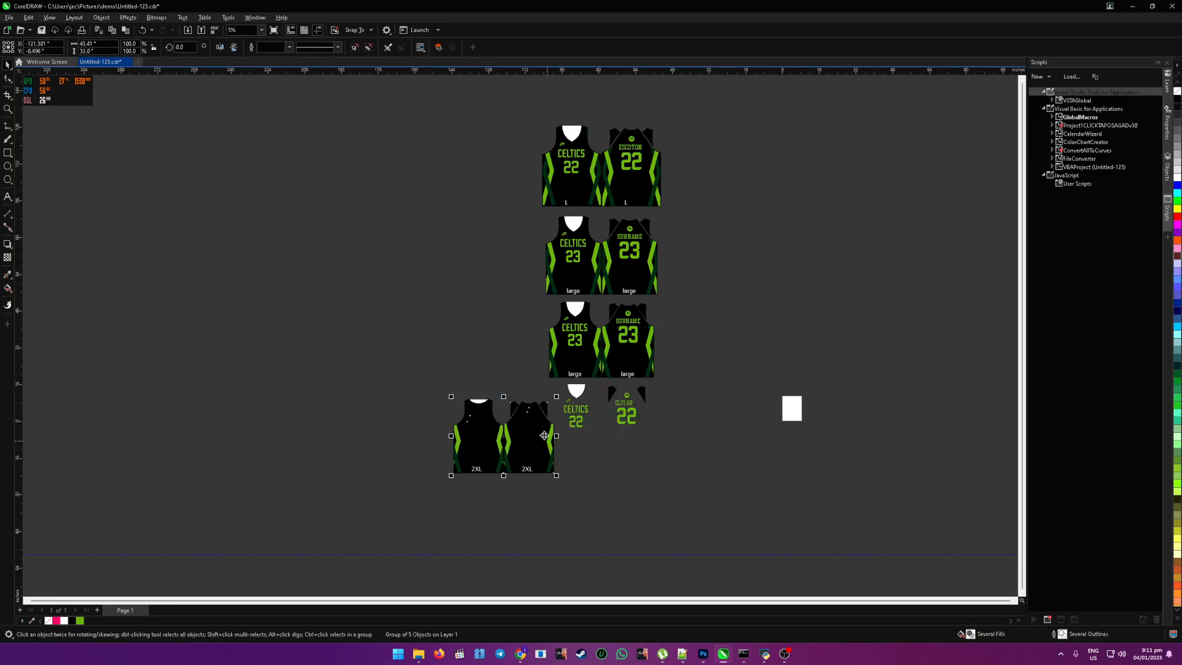
key("ctrl+z")
Step: Ungroup all objects in the group that spans the lower jersey rows
left_click(609, 466)
scroll(612, 459, "up", 1)
left_click(631, 408)
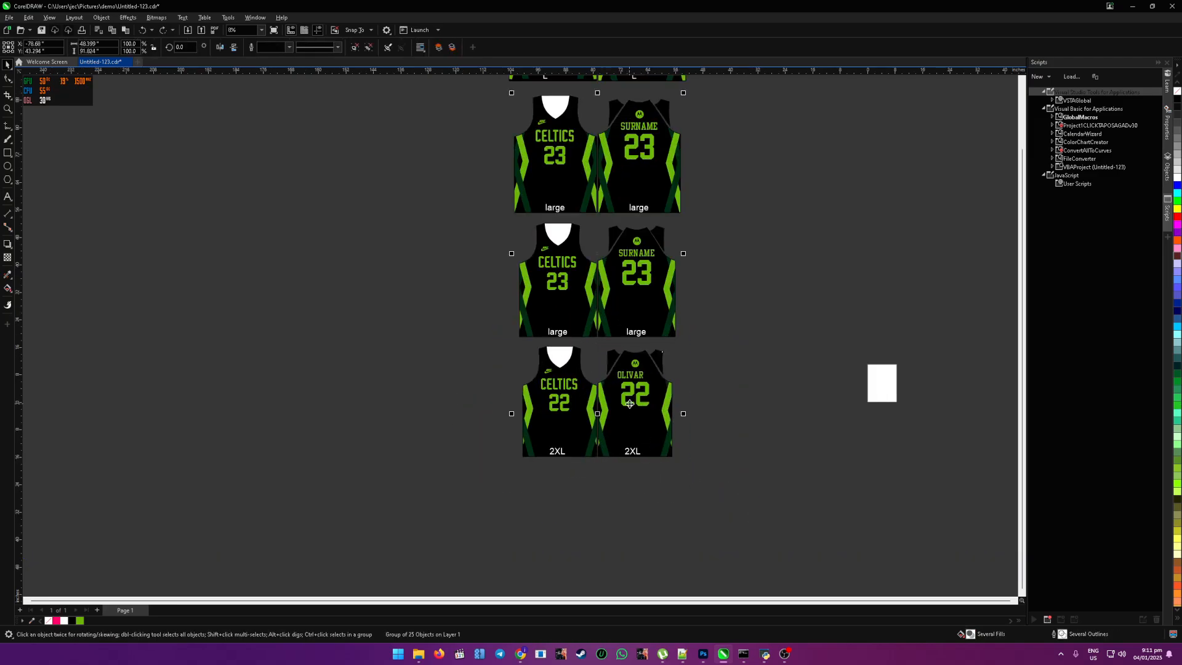
right_click(623, 407)
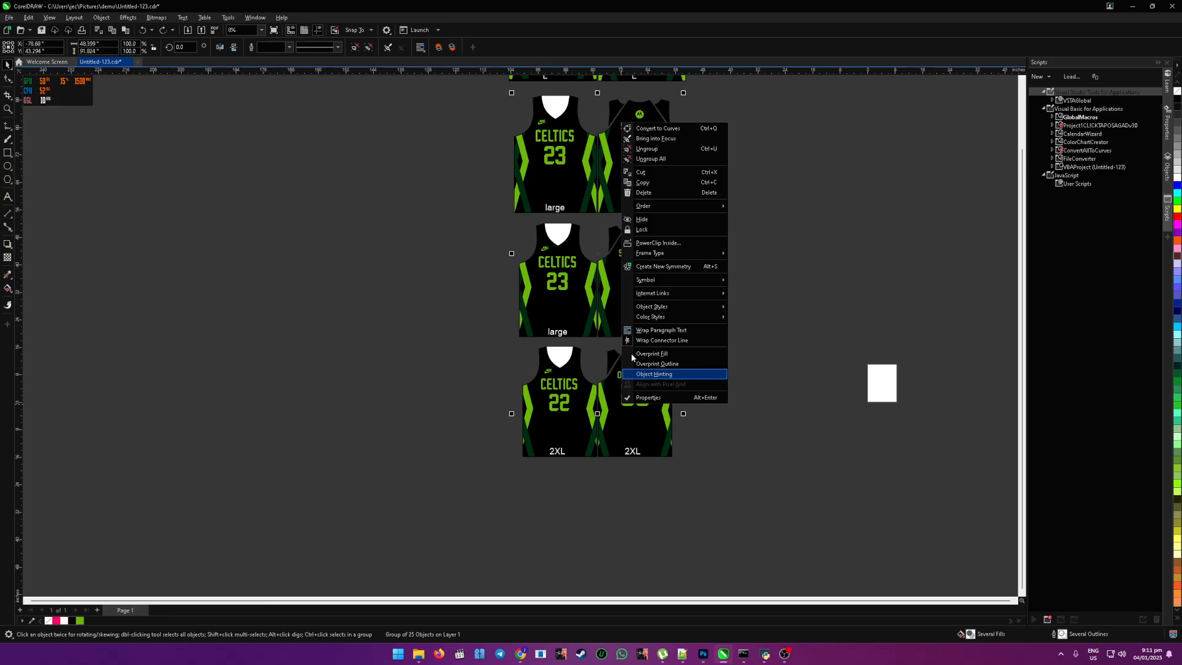
left_click(647, 162)
Step: Try to regroup the 2XL jersey set, testing it by moving it aside and undoing the move
left_click(757, 299)
left_click_drag(508, 482, 714, 328)
key("ctrl+g")
left_click_drag(636, 383, 451, 388)
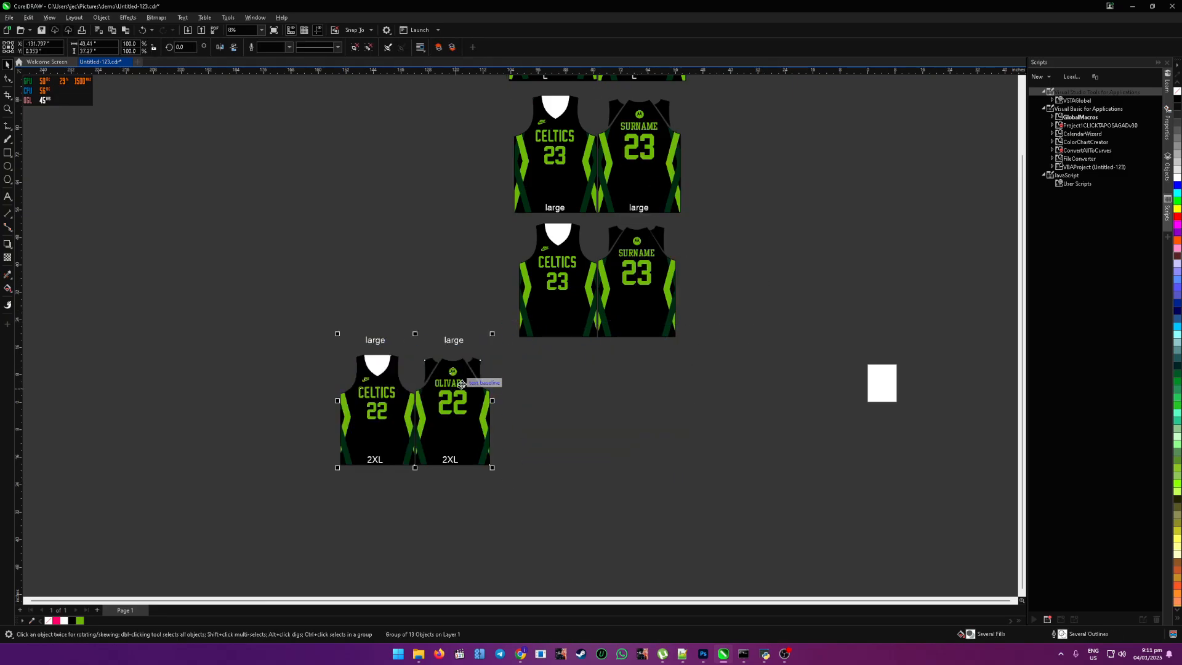
key("ctrl+z")
Step: Group the front and back pieces of the large number 23 set directly above the 2XL row
left_click(498, 266)
left_click_drag(481, 186, 704, 369)
left_click(749, 355)
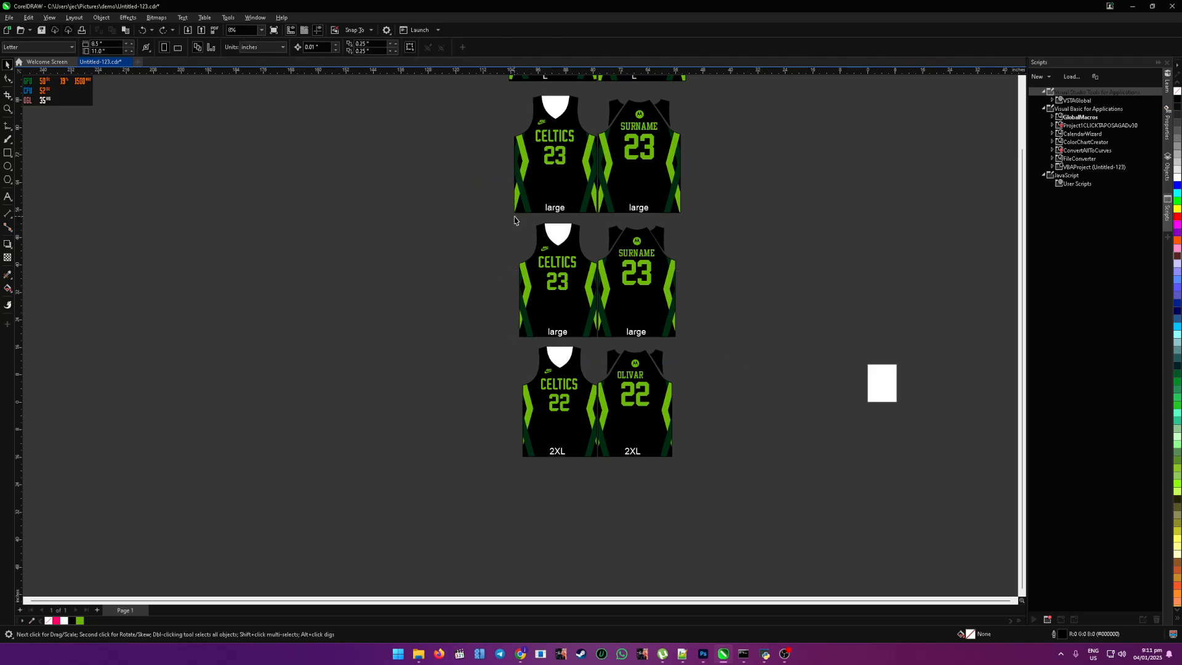
left_click_drag(515, 220, 711, 352)
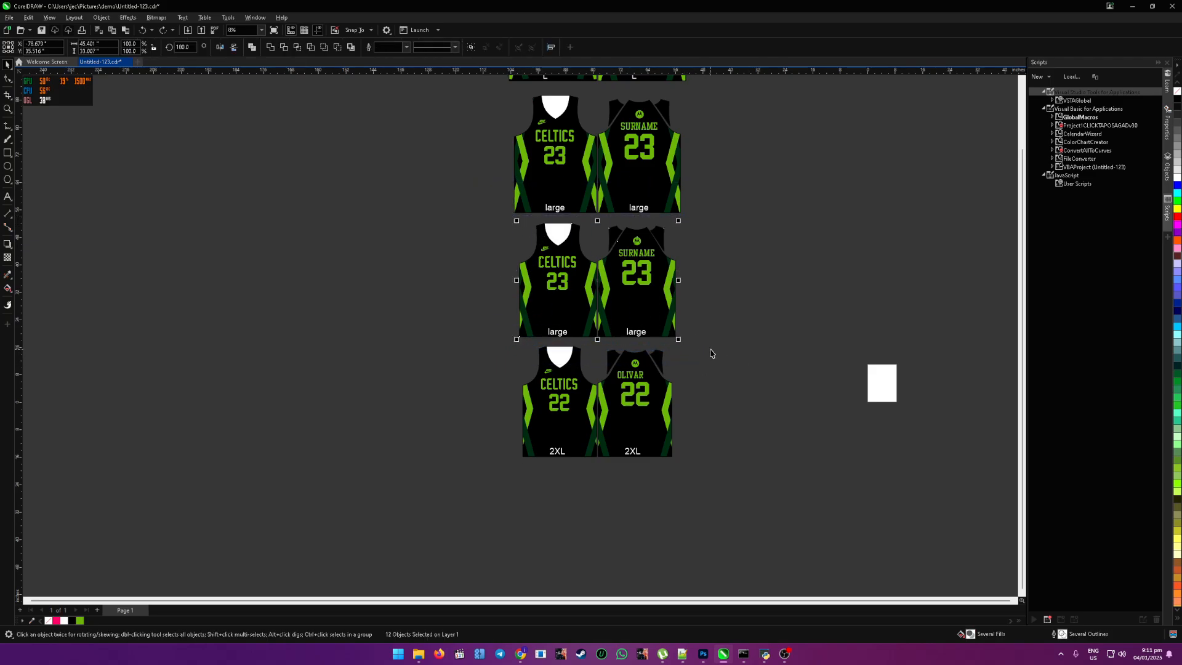
key("ctrl+g")
Step: Try moving and resizing the lower large jersey group, undoing each change
left_click_drag(612, 307, 391, 316)
key("ctrl+z")
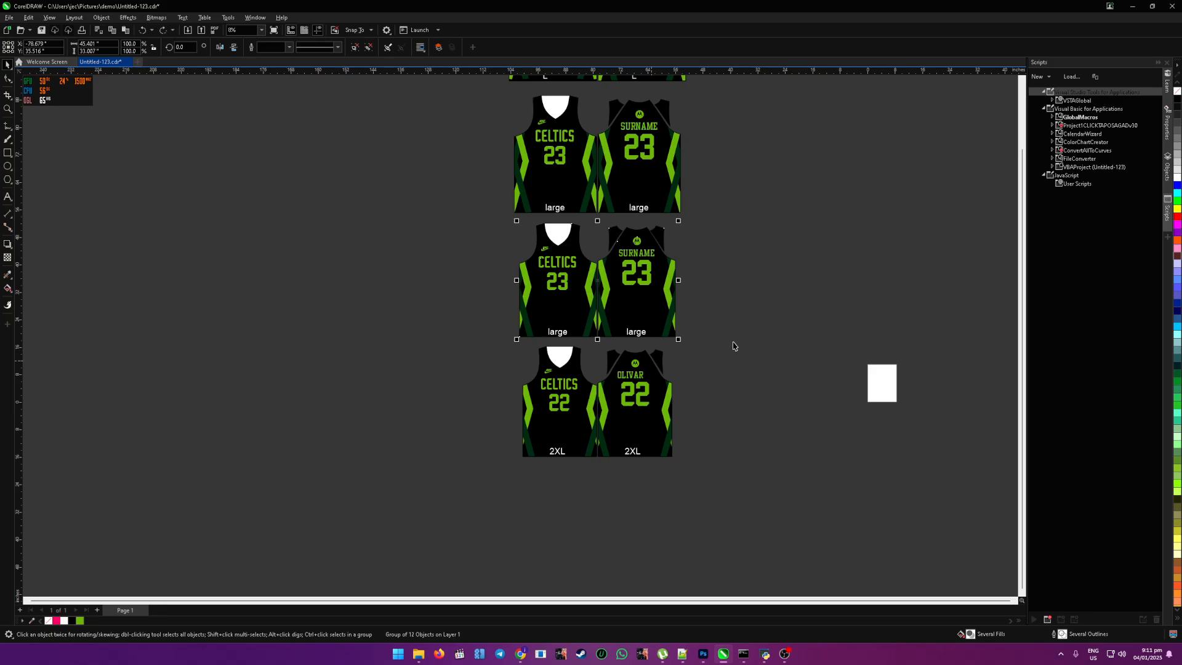
left_click_drag(636, 307, 474, 303)
key("ctrl+z")
left_click_drag(678, 340, 673, 336)
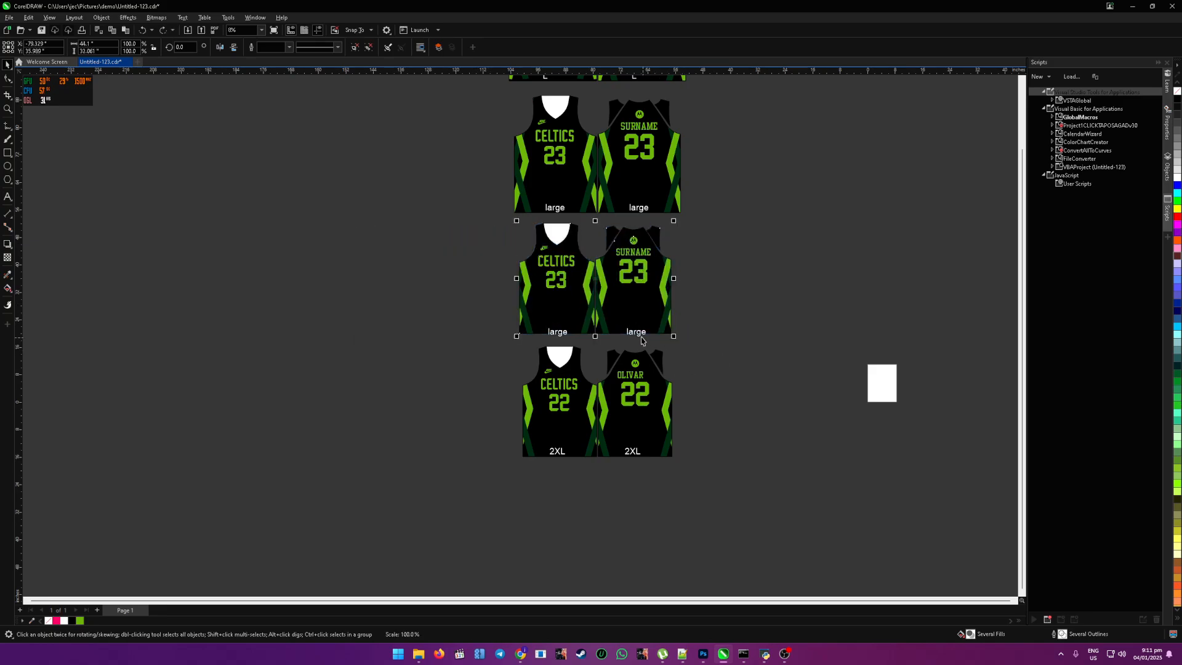
key("ctrl+z")
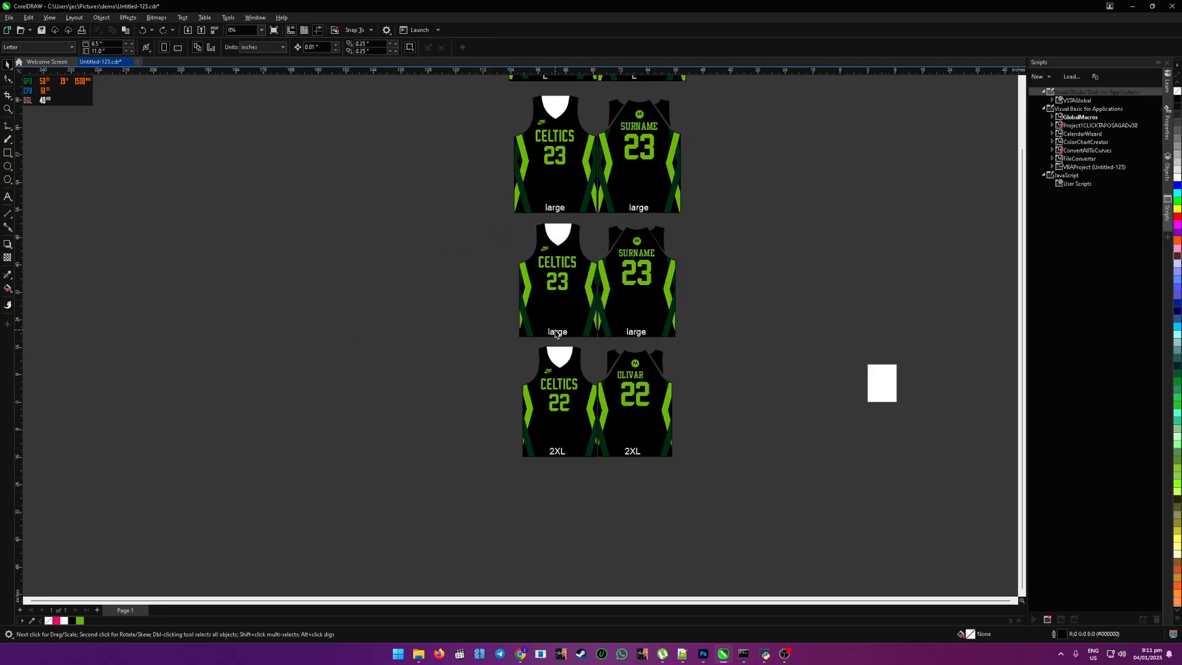
Step: Try moving the 2XL group to check which labels belong to it, undoing each move
left_click(589, 327)
left_click_drag(578, 357, 520, 422)
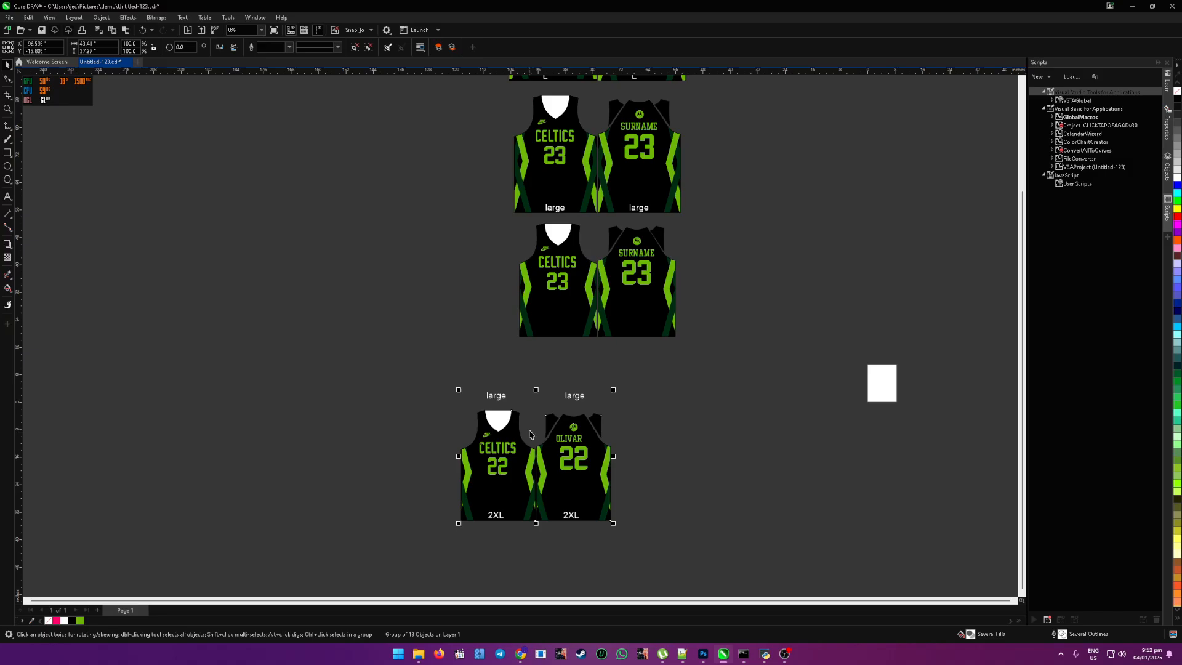
key("ctrl+z")
left_click(720, 420)
left_click_drag(652, 412, 578, 483)
key("ctrl+z")
Step: Fully ungroup the 2XL set and regroup its front and back jerseys without the large labels
right_click(646, 422)
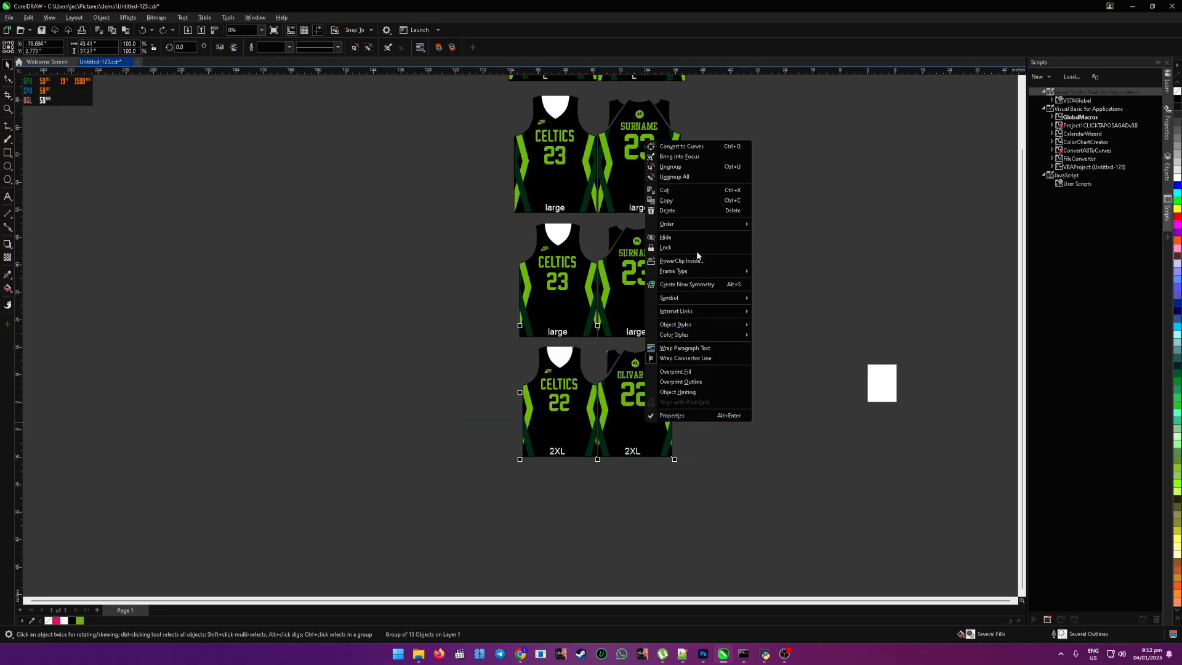
left_click(692, 176)
left_click(562, 465)
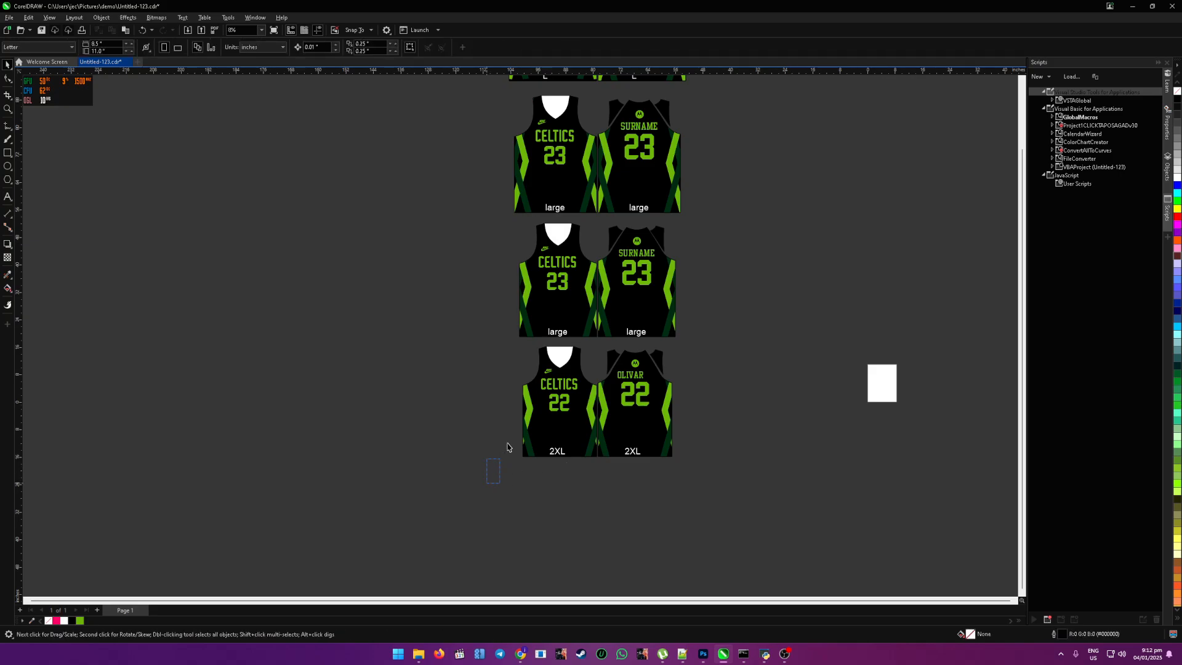
left_click_drag(508, 447, 716, 348)
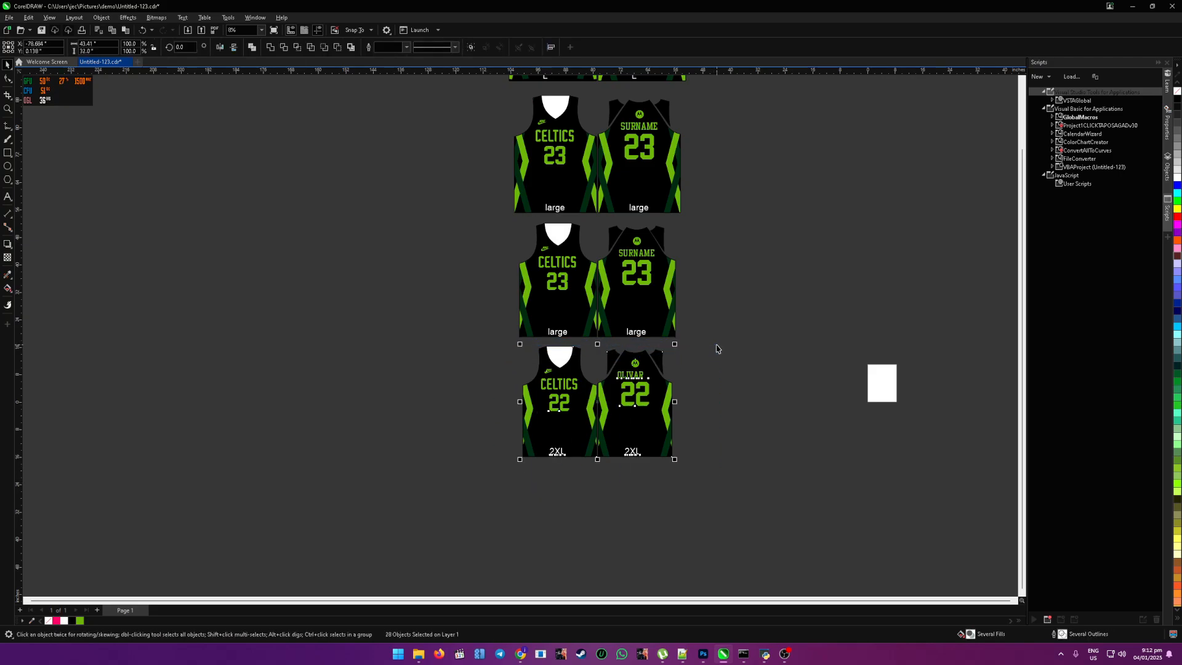
left_click(715, 347)
Step: Group each of the two large number 23 rows with its labels, testing the upper one with a move that is undone
left_click_drag(480, 214, 710, 343)
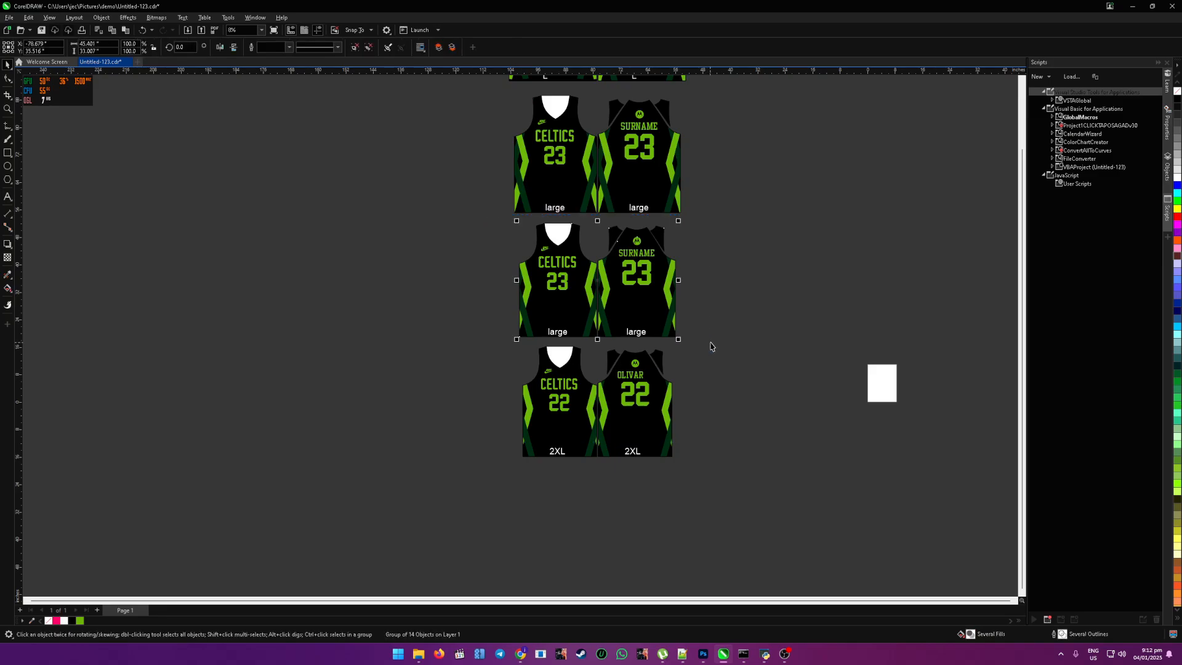
scroll(738, 363, "down", 2)
scroll(736, 211, "up", 2)
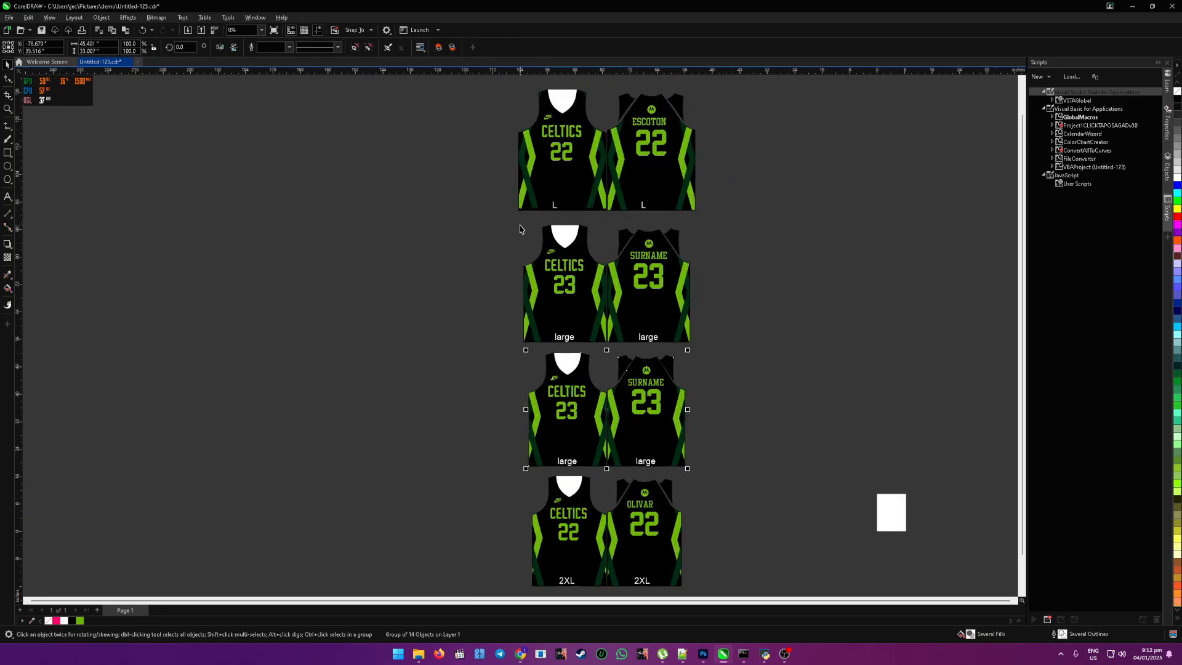
left_click(488, 224)
left_click_drag(486, 214, 733, 346)
left_click_drag(586, 307, 424, 304)
key("ctrl+z")
left_click(764, 310)
Step: Group the front and back jerseys of the size L set in the first row of the column
scroll(763, 314, "down", 2)
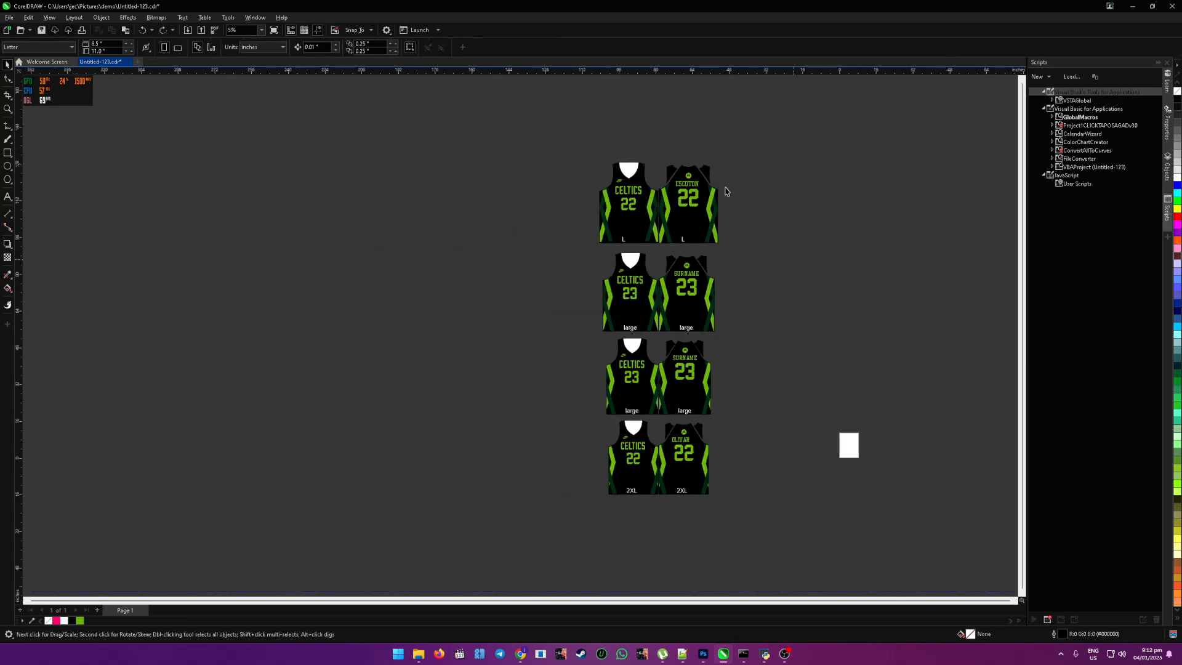
left_click_drag(567, 148, 751, 250)
left_click(764, 216)
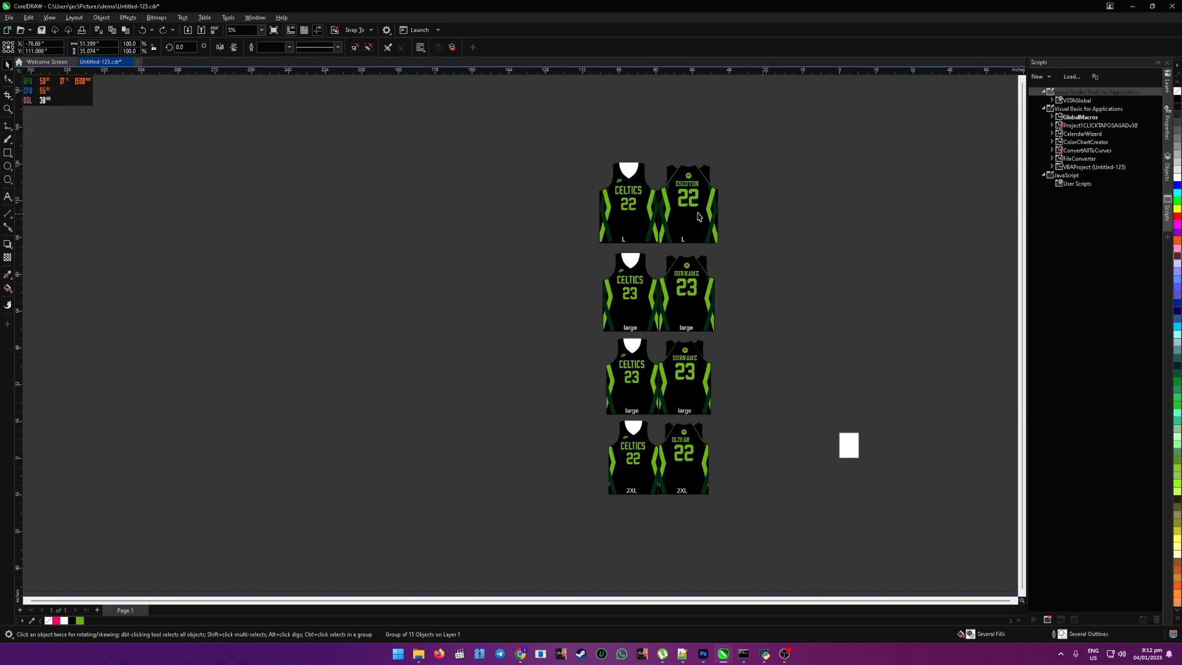
Step: Change the front jersey's size label in the first-row number 22 set to xL
double_click(620, 227)
scroll(623, 236, "up", 3)
left_click(621, 245)
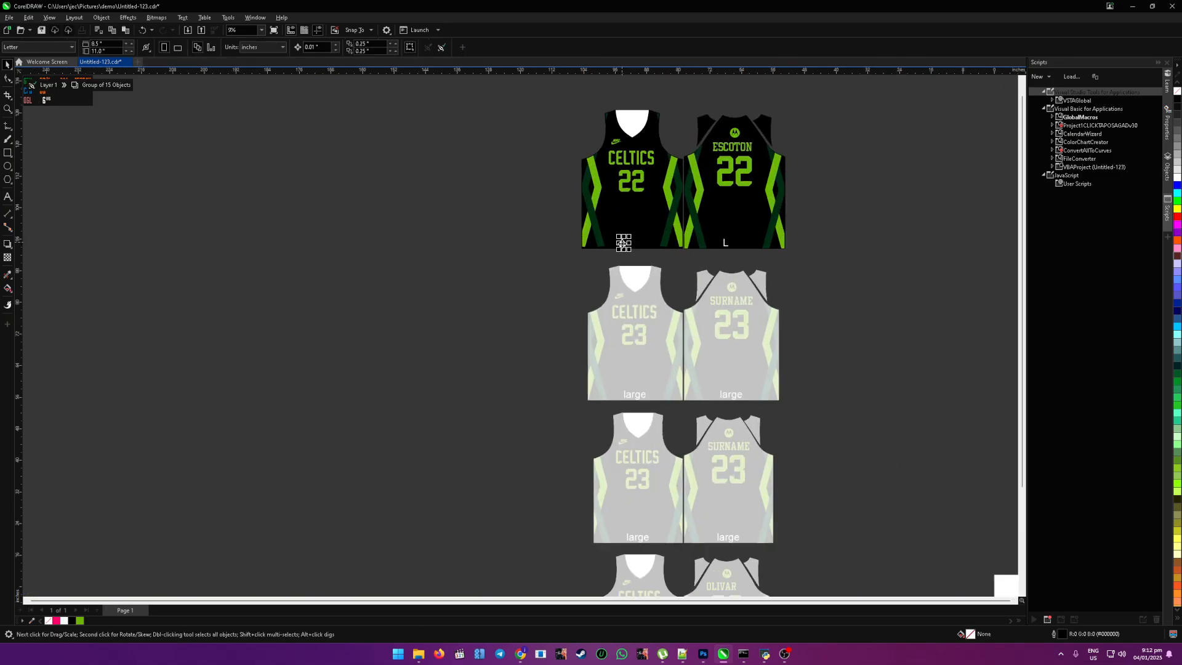
scroll(622, 245, "down", 2)
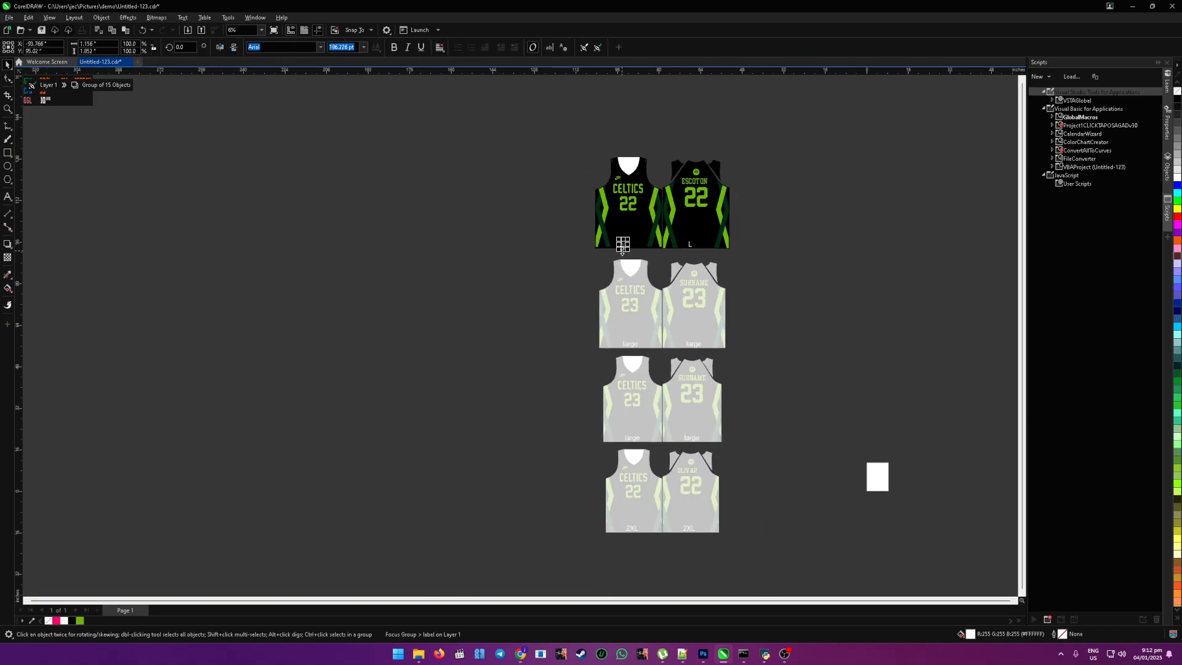
scroll(622, 245, "up", 5)
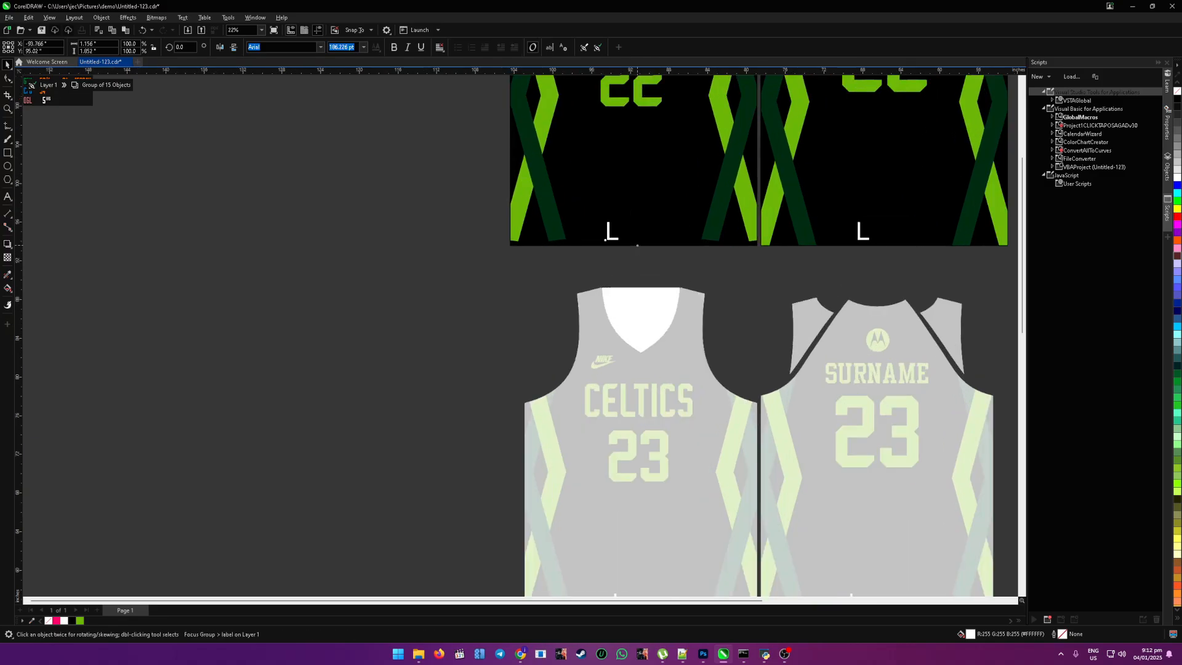
key("x")
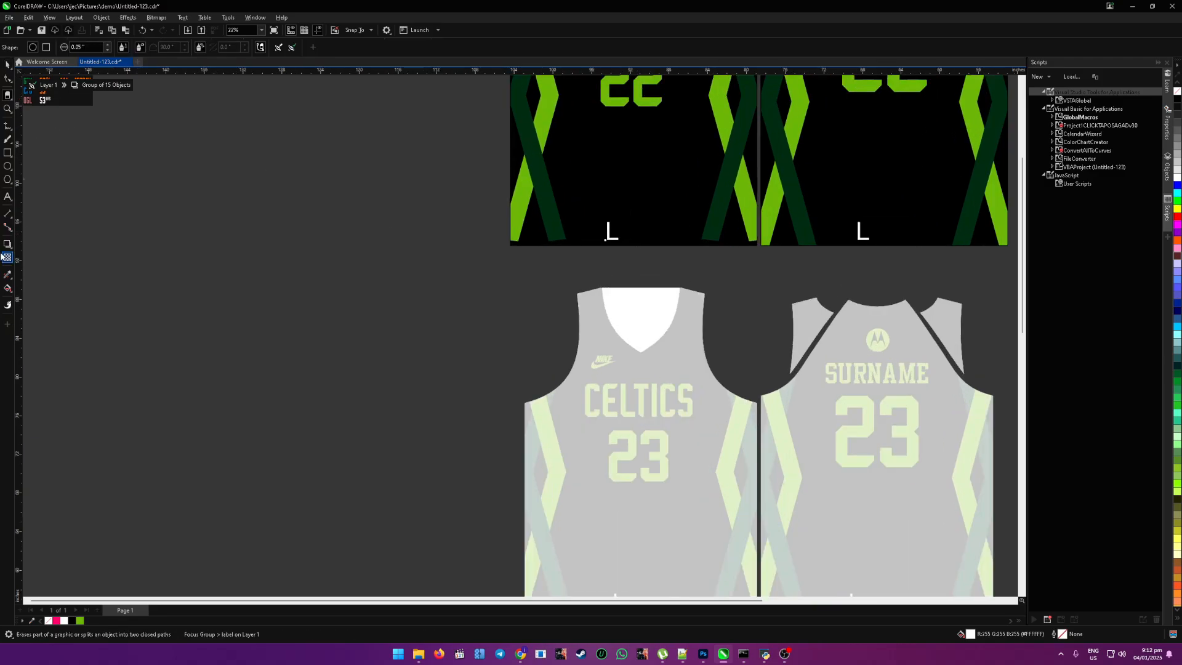
left_click(613, 231)
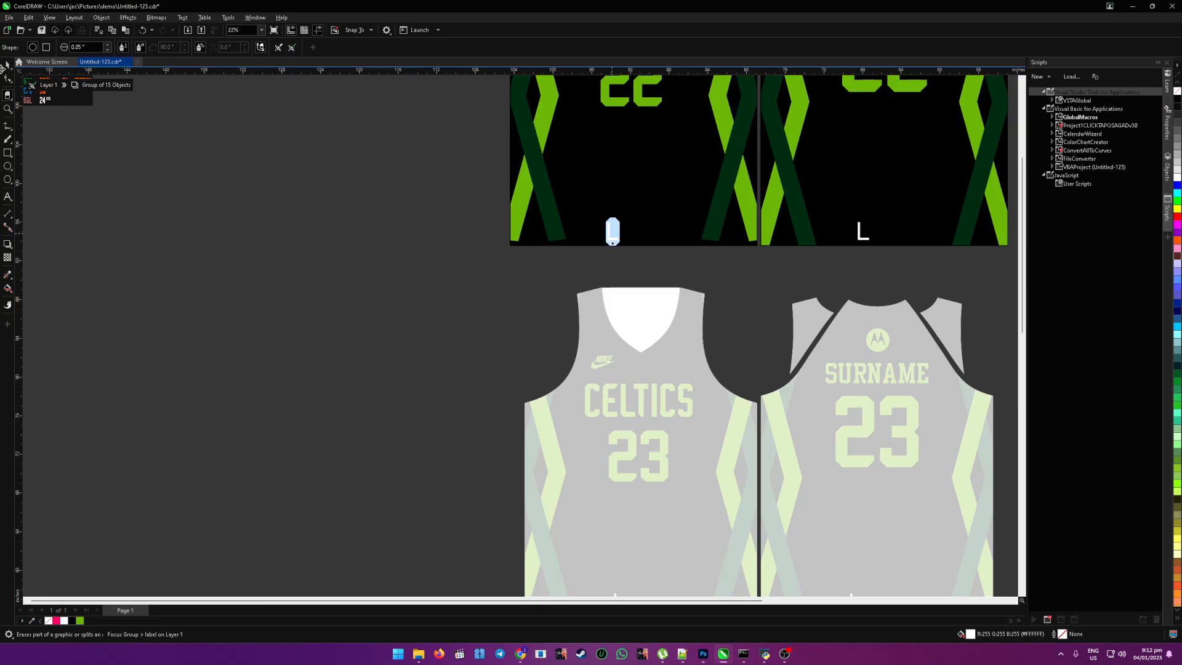
key("F8")
key("space")
left_click(610, 236)
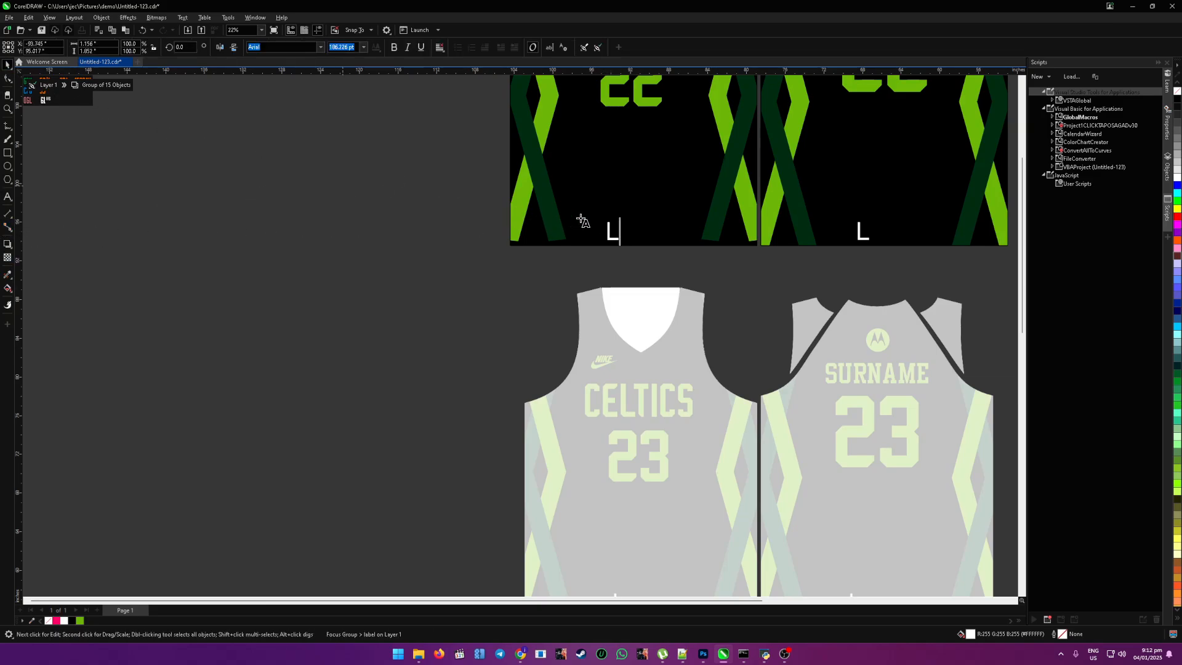
key("space")
type("X")
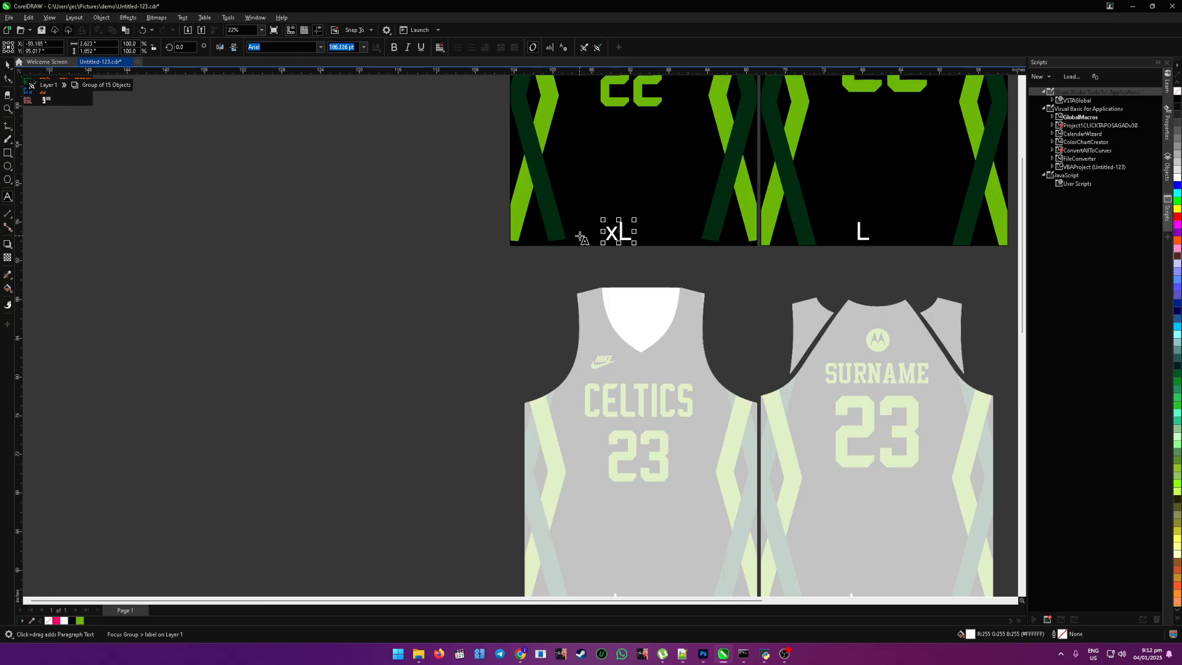
Step: Change the back jersey's size label in the first-row set to xL and leave the group
left_click(861, 232)
type("x")
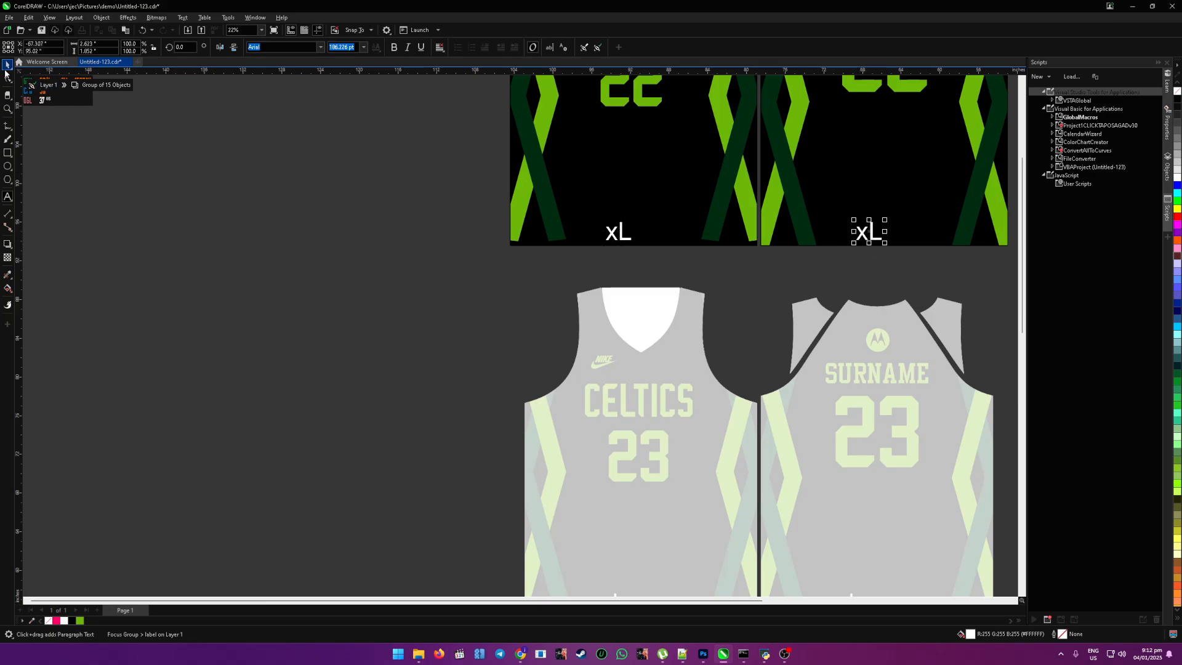
left_click(329, 283)
scroll(328, 283, "down", 1)
double_click(328, 283)
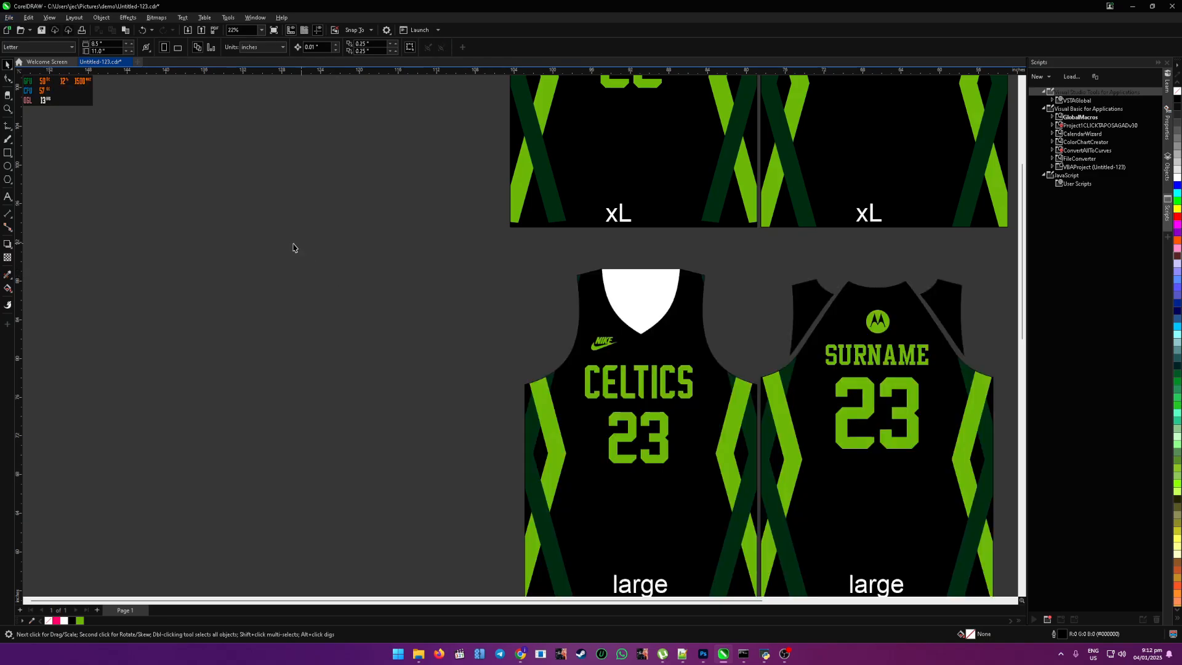
Step: Replace the large label on the front jersey in the third row with m
scroll(316, 298, "down", 1)
scroll(315, 315, "down", 1)
scroll(414, 421, "down", 5)
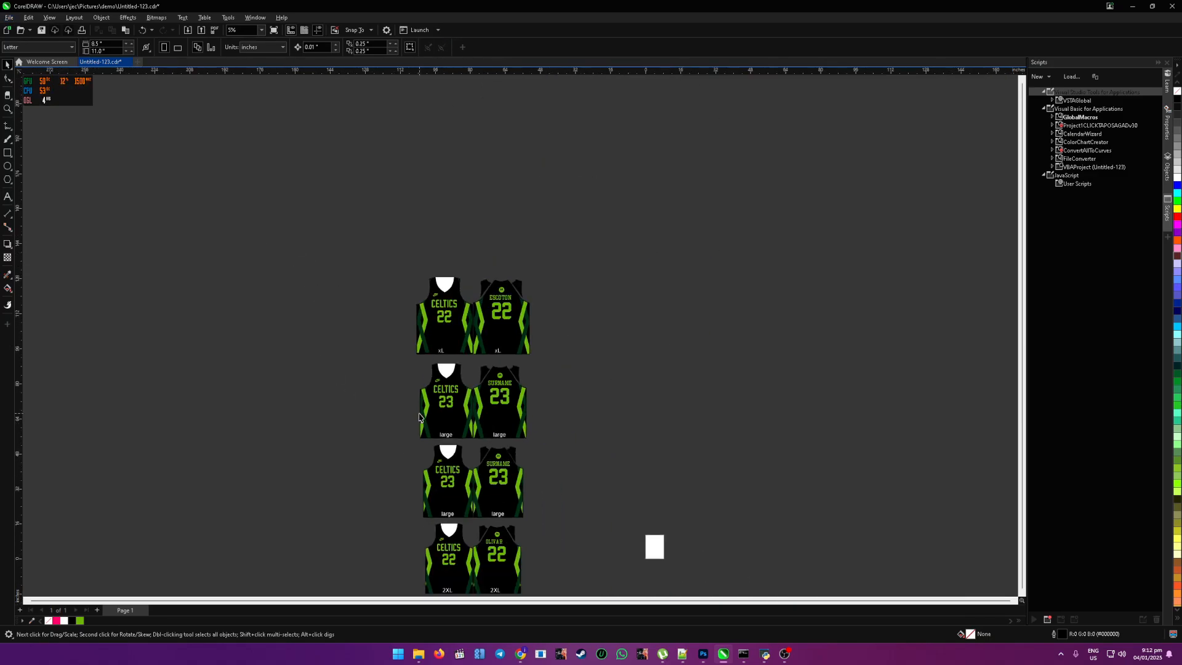
scroll(438, 534, "up", 1)
scroll(450, 533, "down", 1)
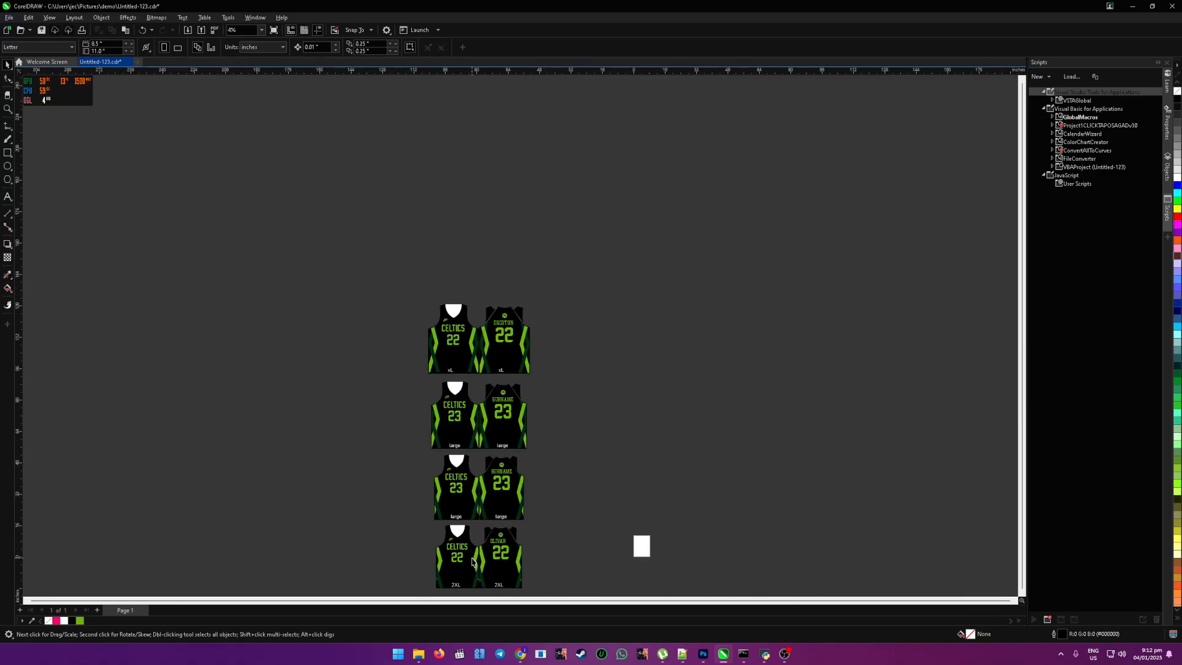
scroll(456, 540, "up", 4)
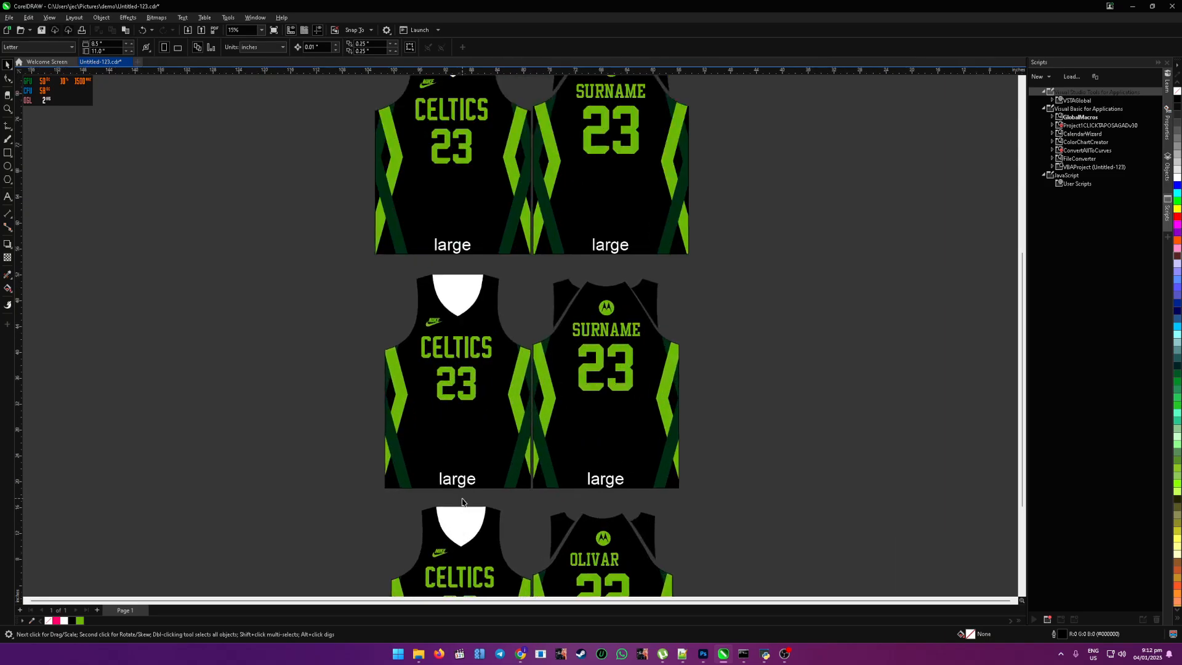
key("F8")
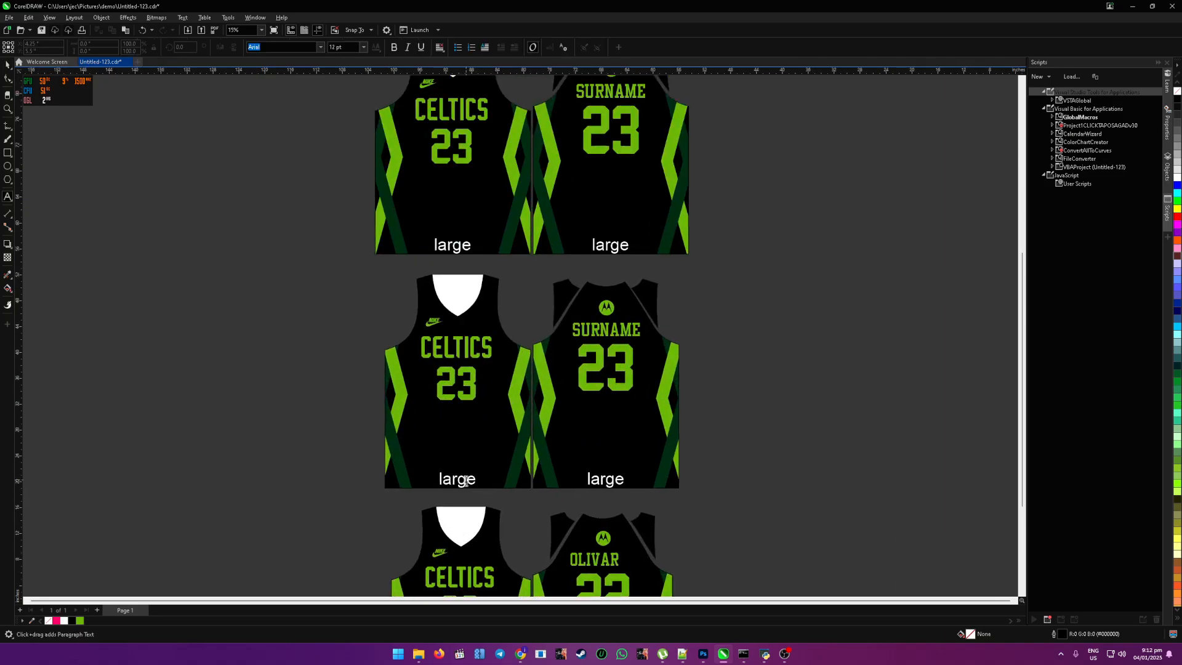
left_click(467, 481)
key("ctrl+a")
type("m")
Step: Replace the large label on the back jersey in the third row with m
left_click(607, 478)
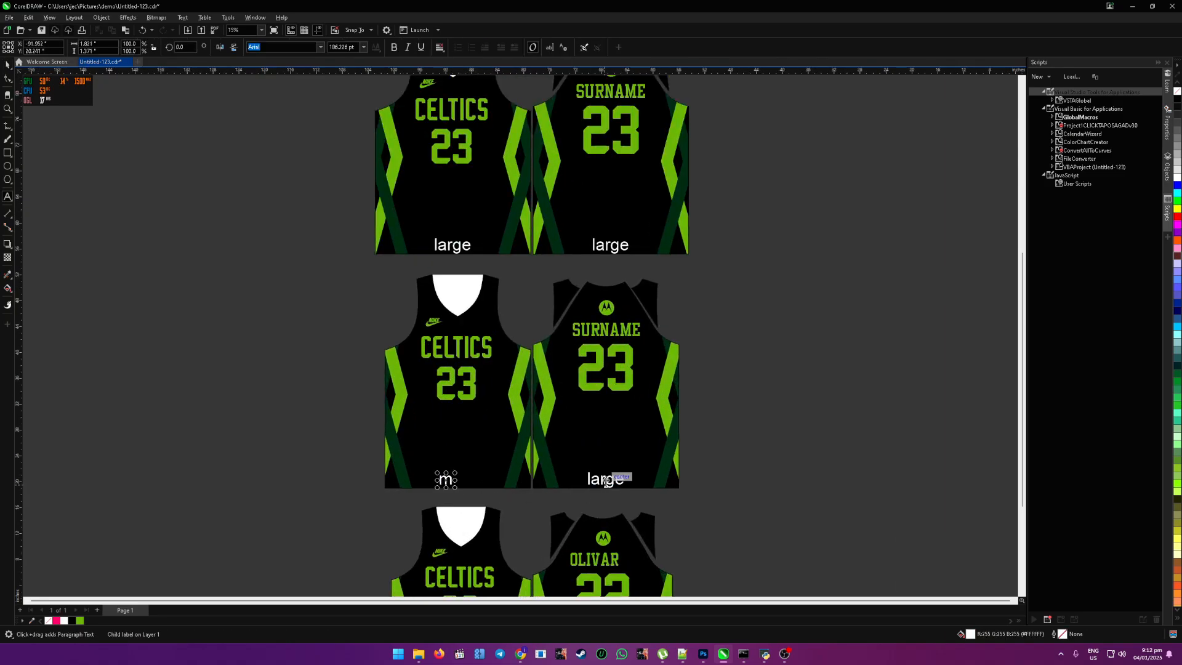
key("ctrl+a")
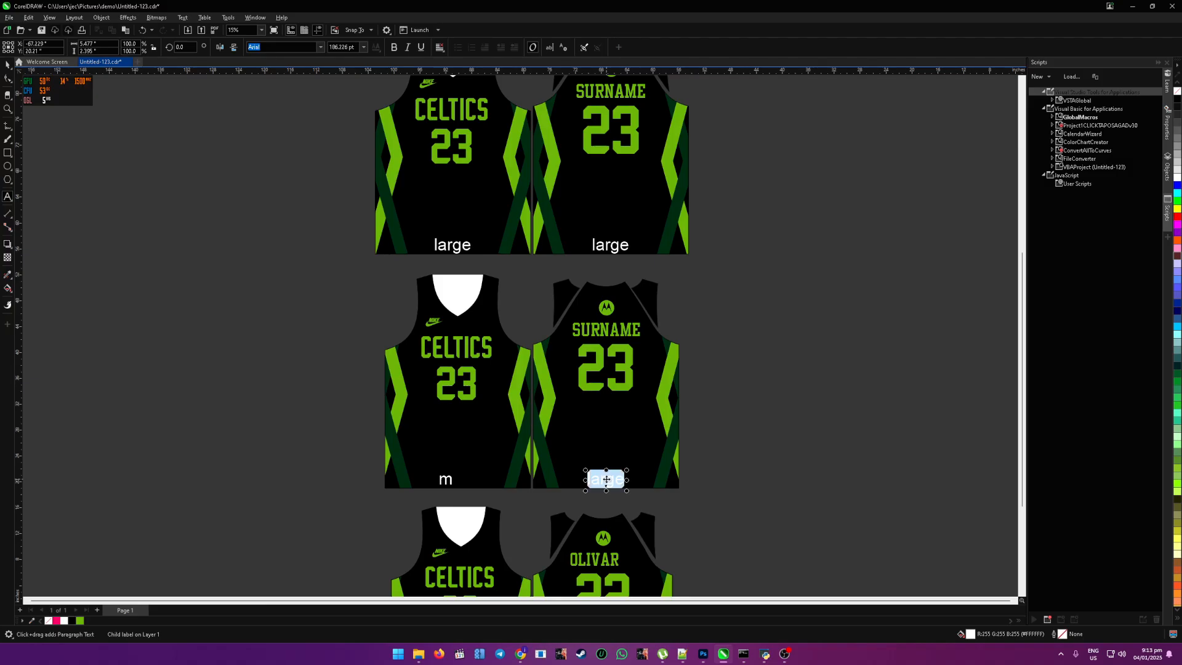
type("m")
left_click(11, 73)
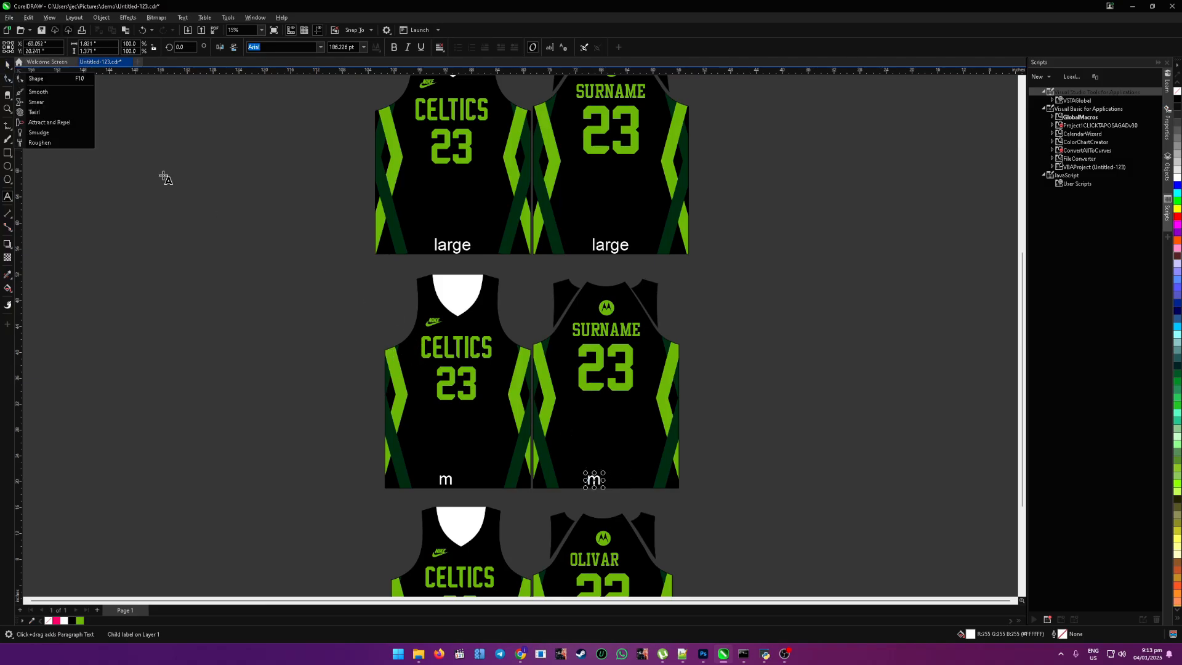
scroll(306, 330, "down", 5)
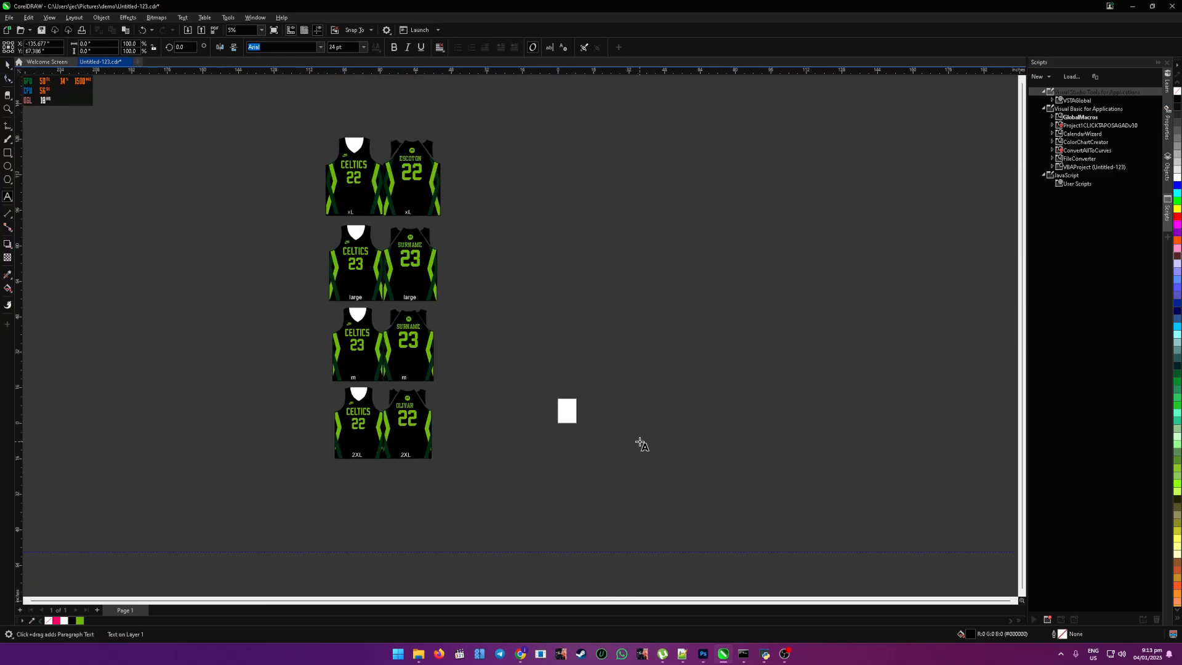
Step: Switch to CSV Manager and browse for a CSV file in the Pictures client folder
left_click(764, 654)
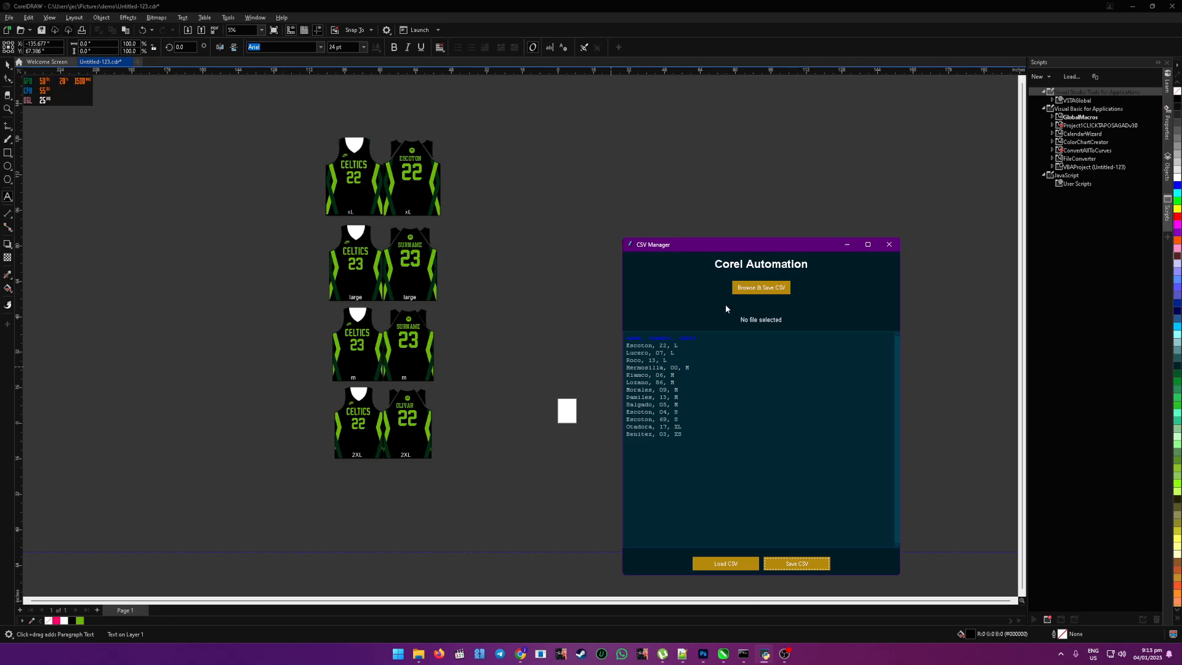
left_click(753, 290)
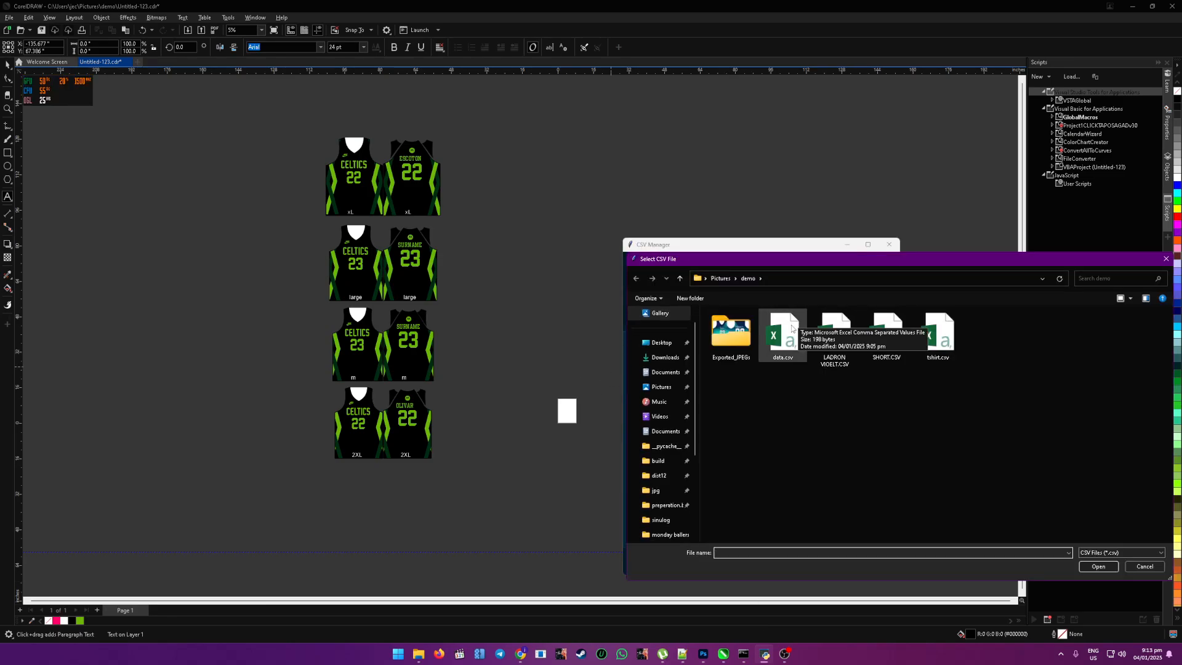
left_click(661, 388)
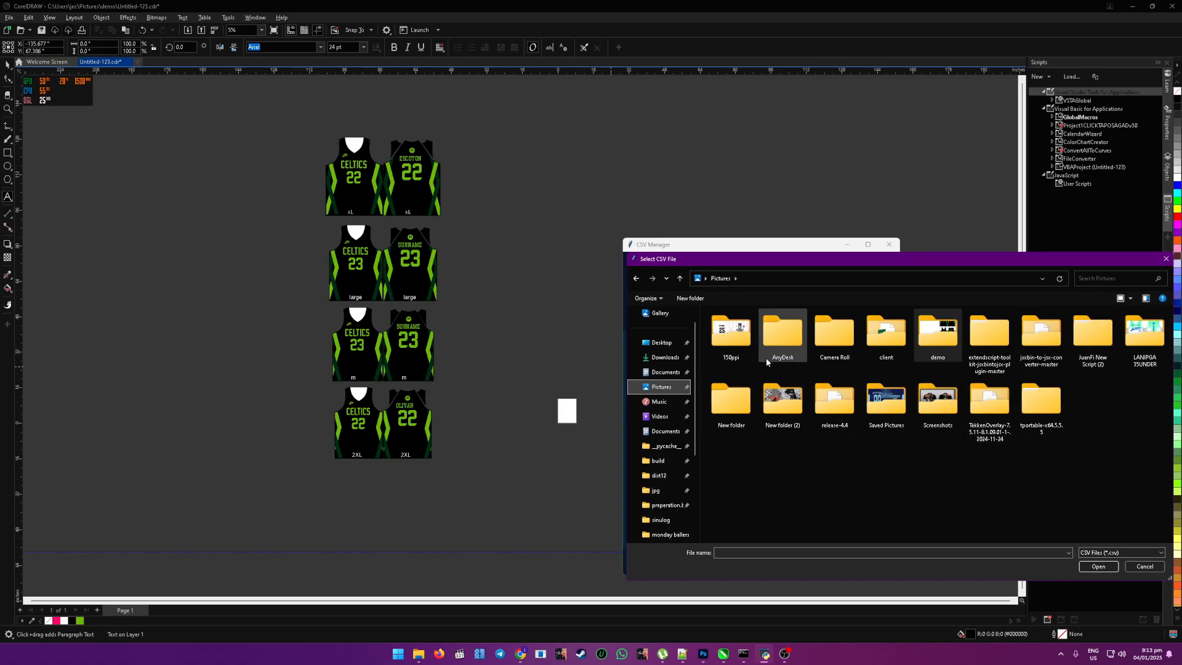
left_click(879, 338)
double_click(879, 337)
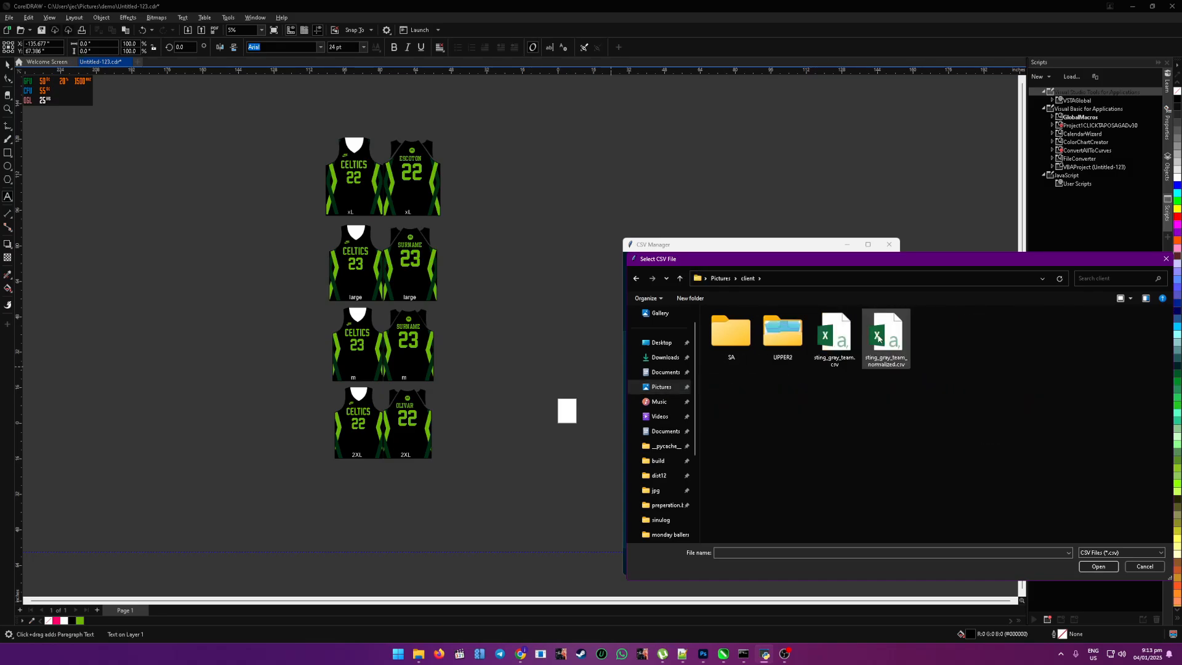
Step: Check sting_gray_team.csv in Notepad++ and try to import it into CSV Manager
right_click(831, 344)
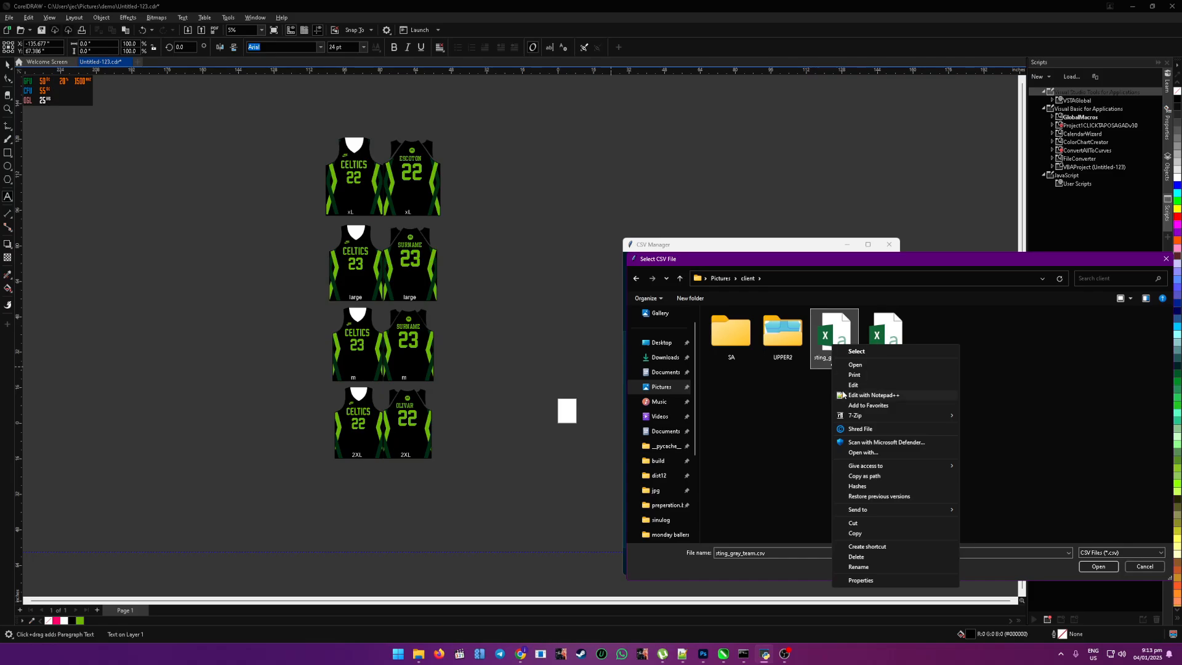
left_click(842, 392)
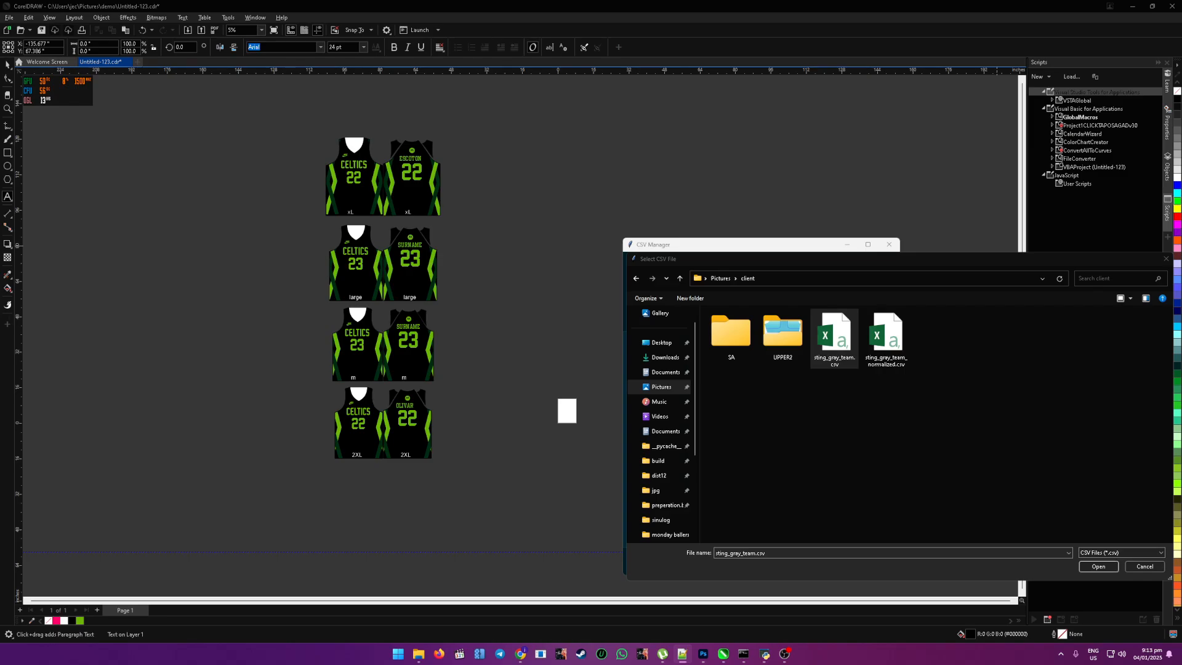
key("alt+Tab")
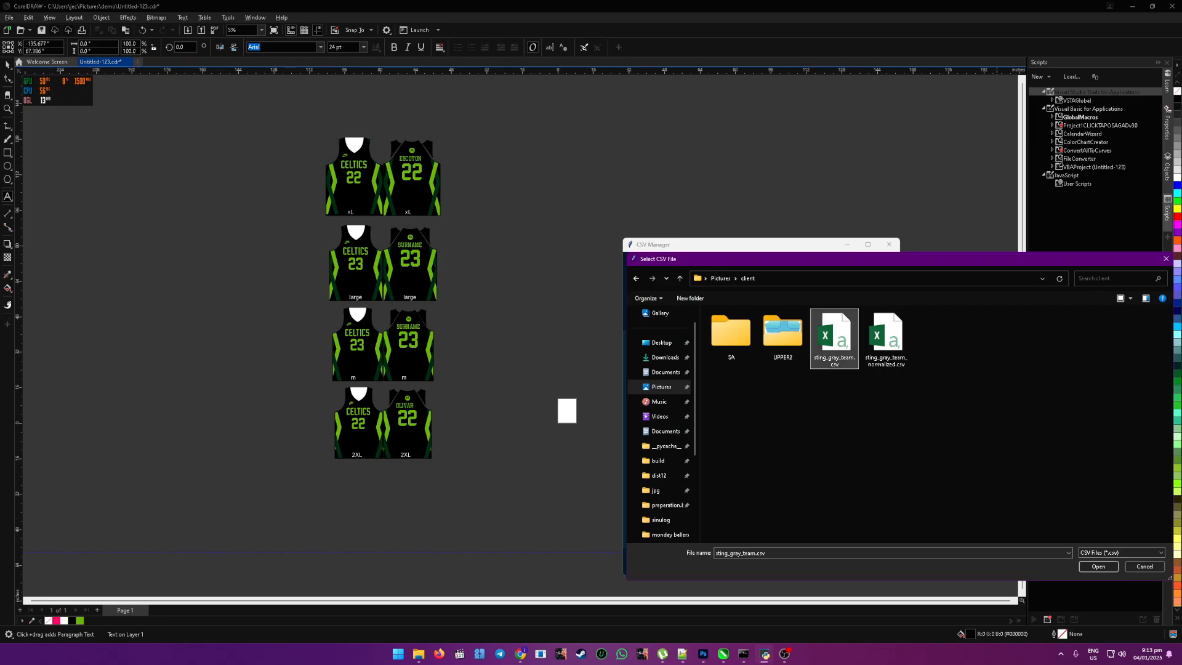
left_click(1098, 565)
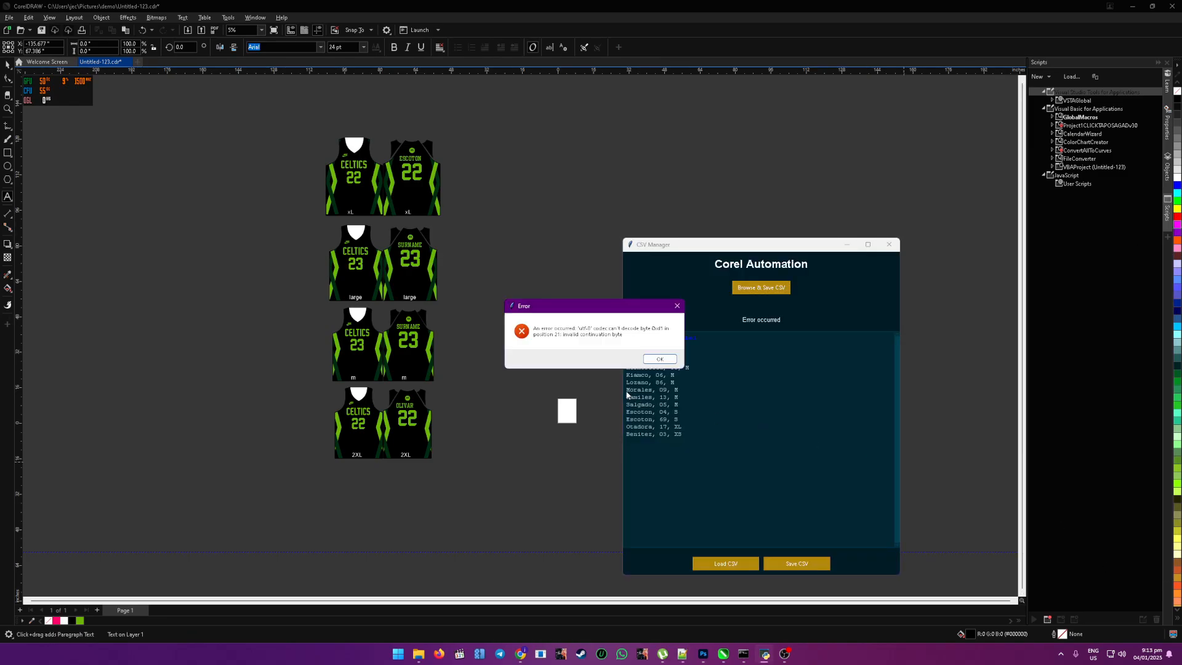
left_click(659, 359)
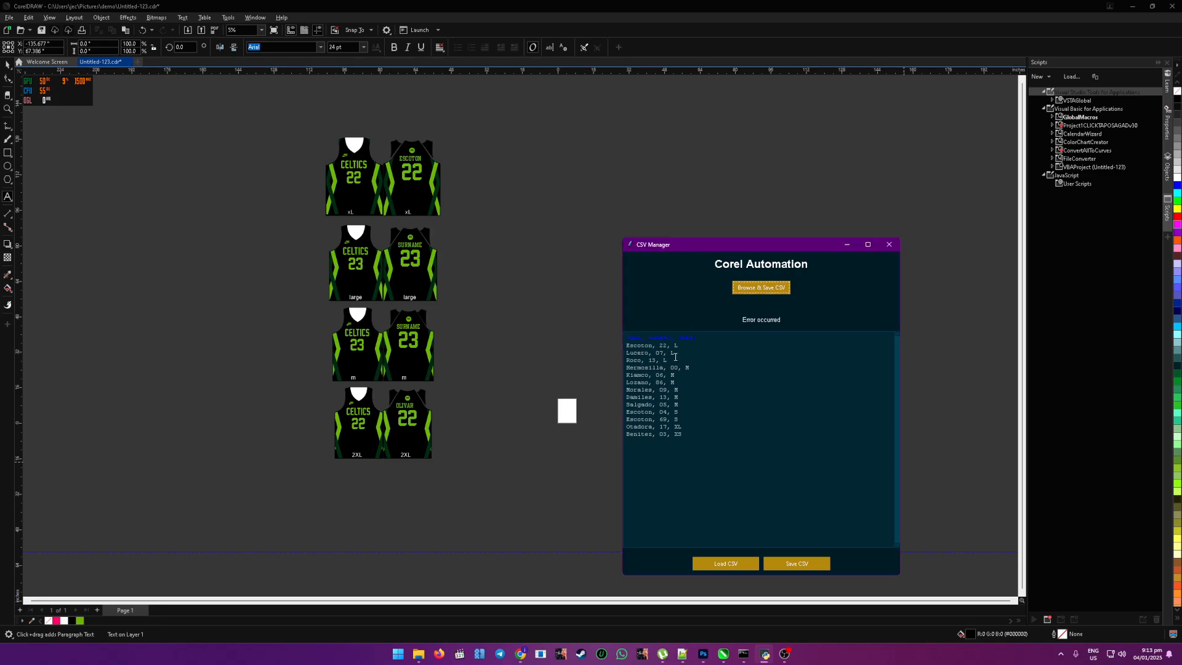
Step: Open sting_gray_team.csv in Notepad++ once more and try importing the client team CSV a second time
left_click(762, 288)
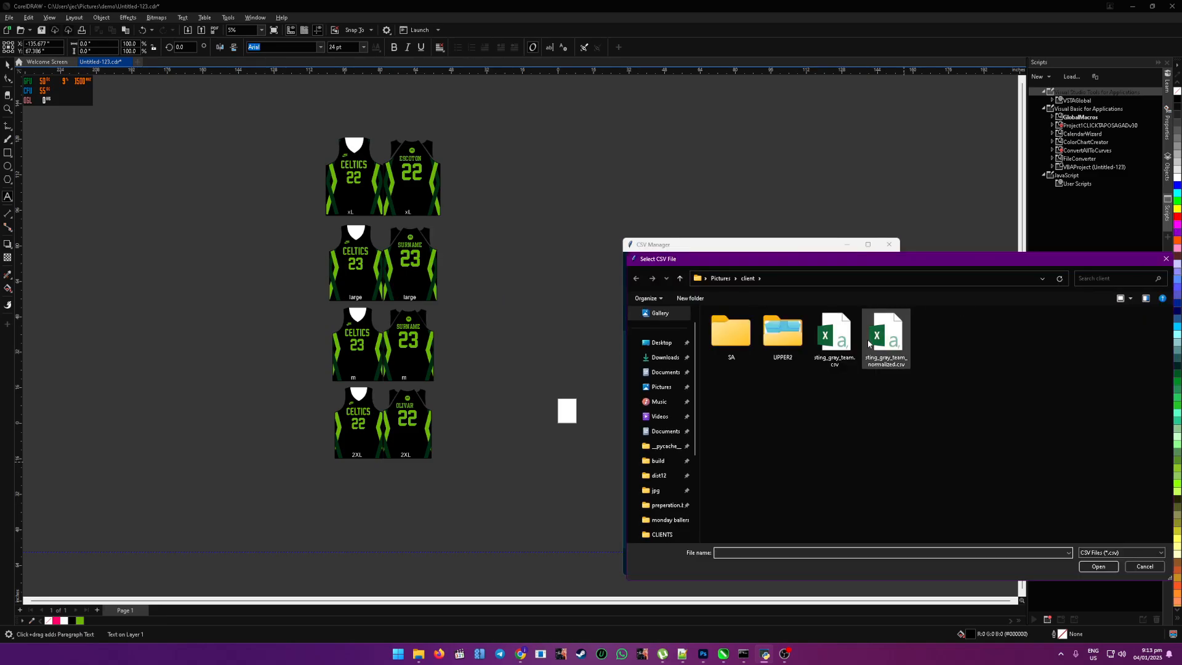
left_click(825, 345)
right_click(820, 350)
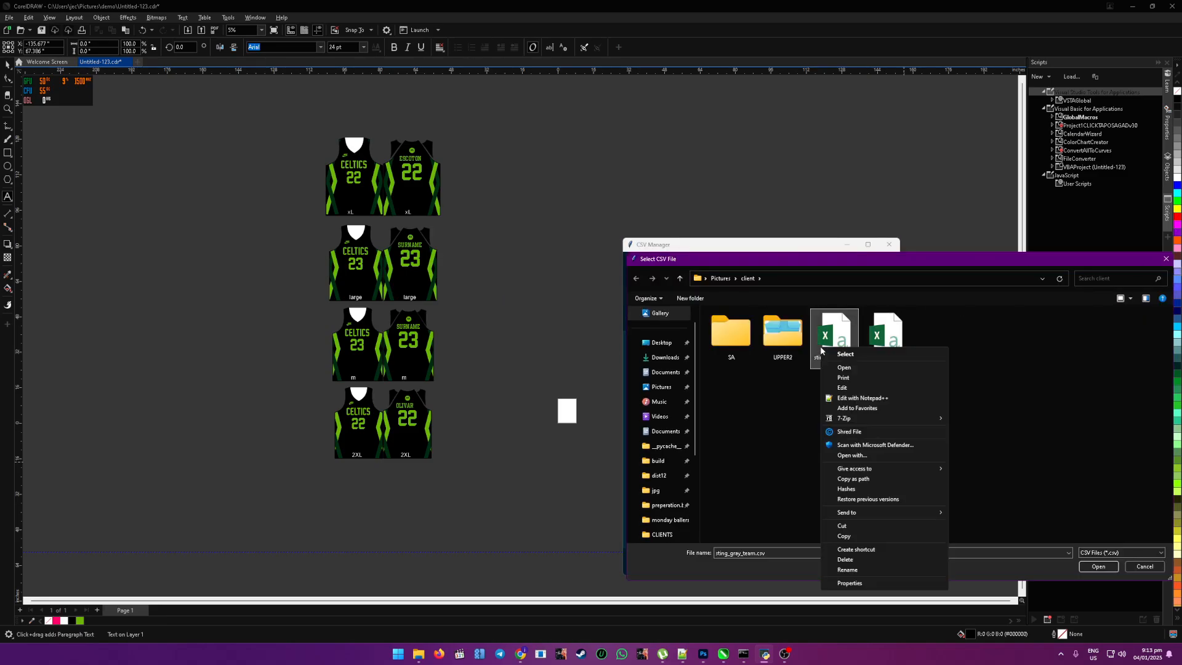
left_click(841, 397)
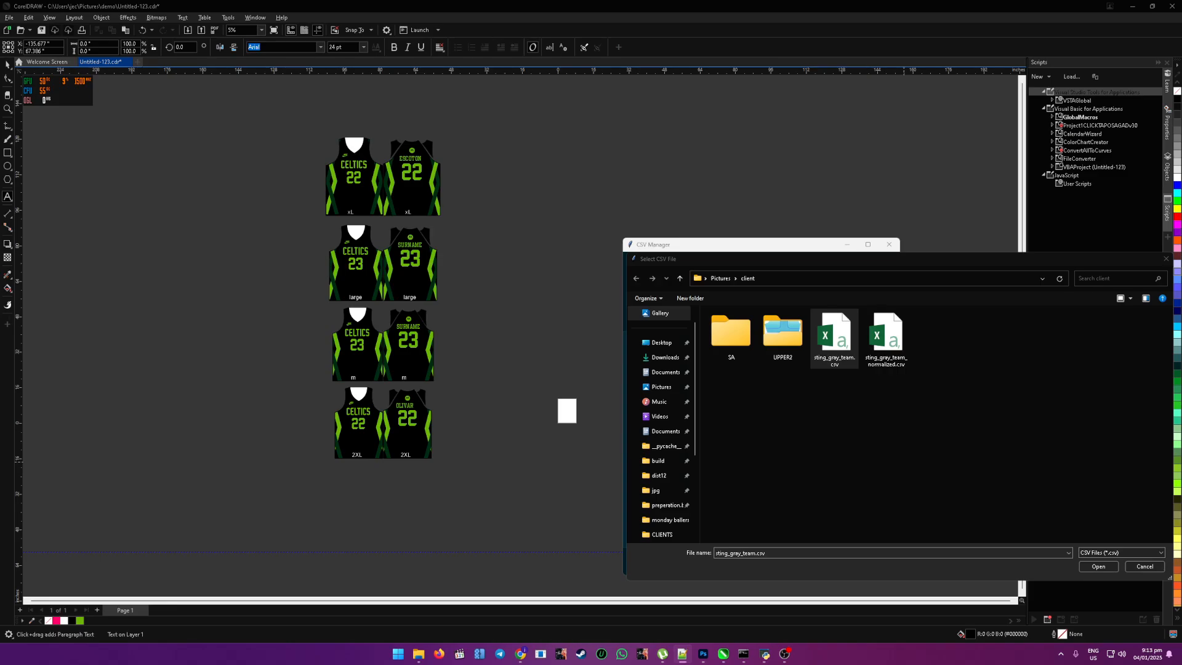
left_click(887, 338)
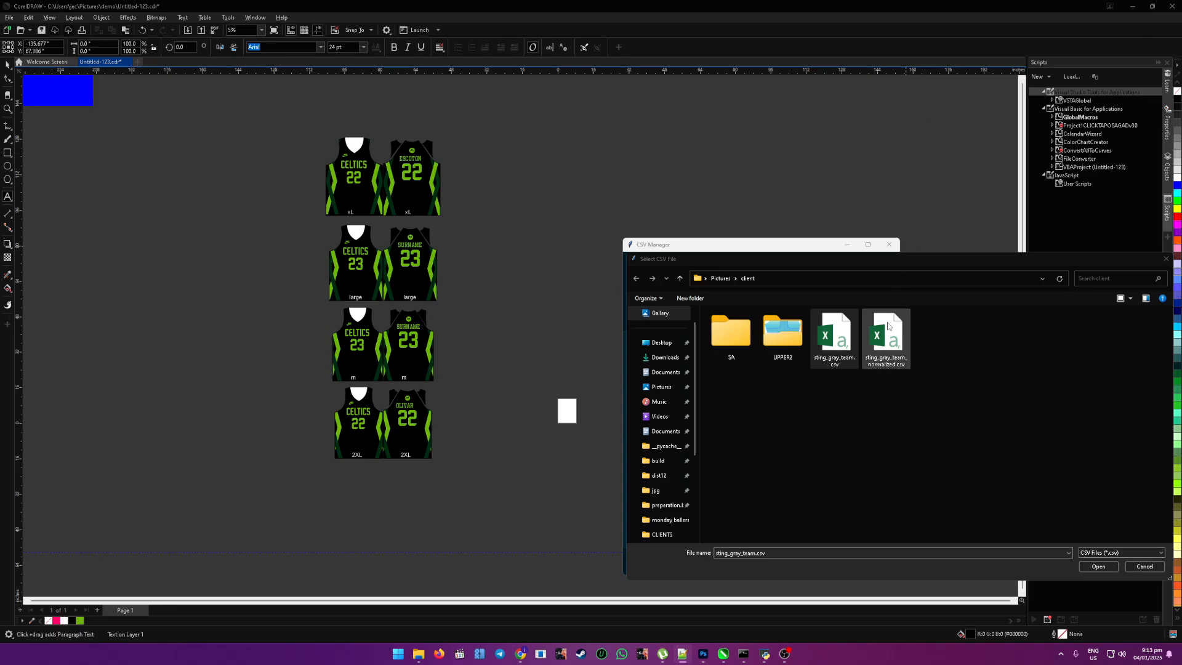
left_click(1100, 567)
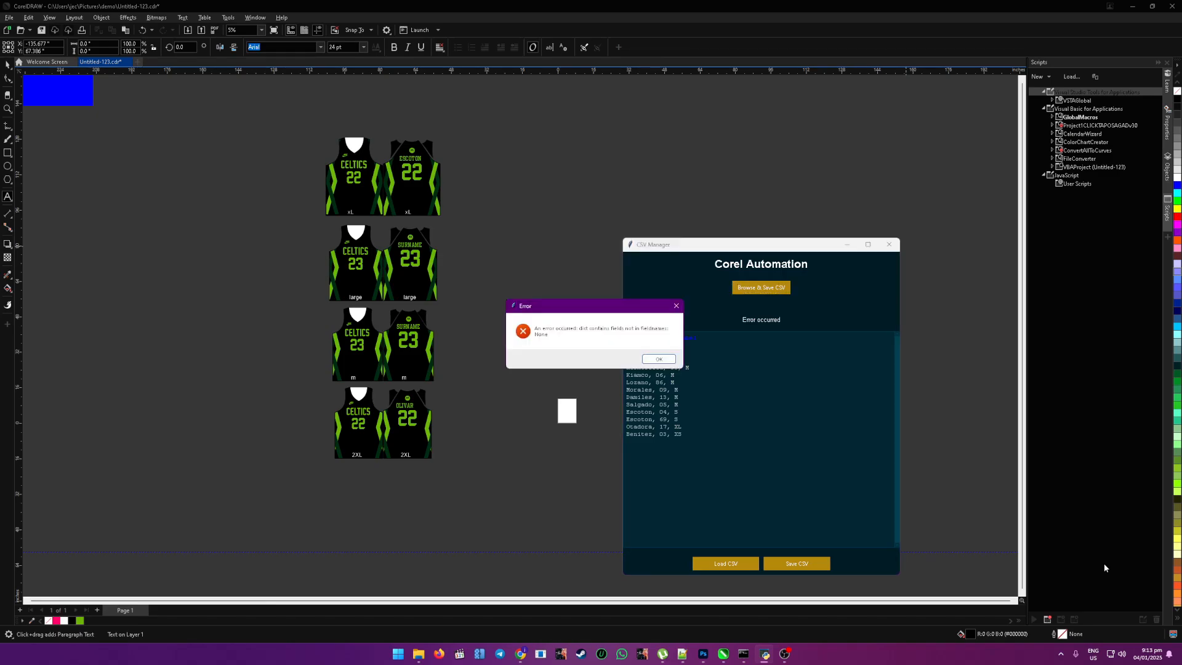
left_click(658, 359)
Step: Load the saved CSV into CSV Manager and review its rows of names, numbers and sizes
left_click(725, 563)
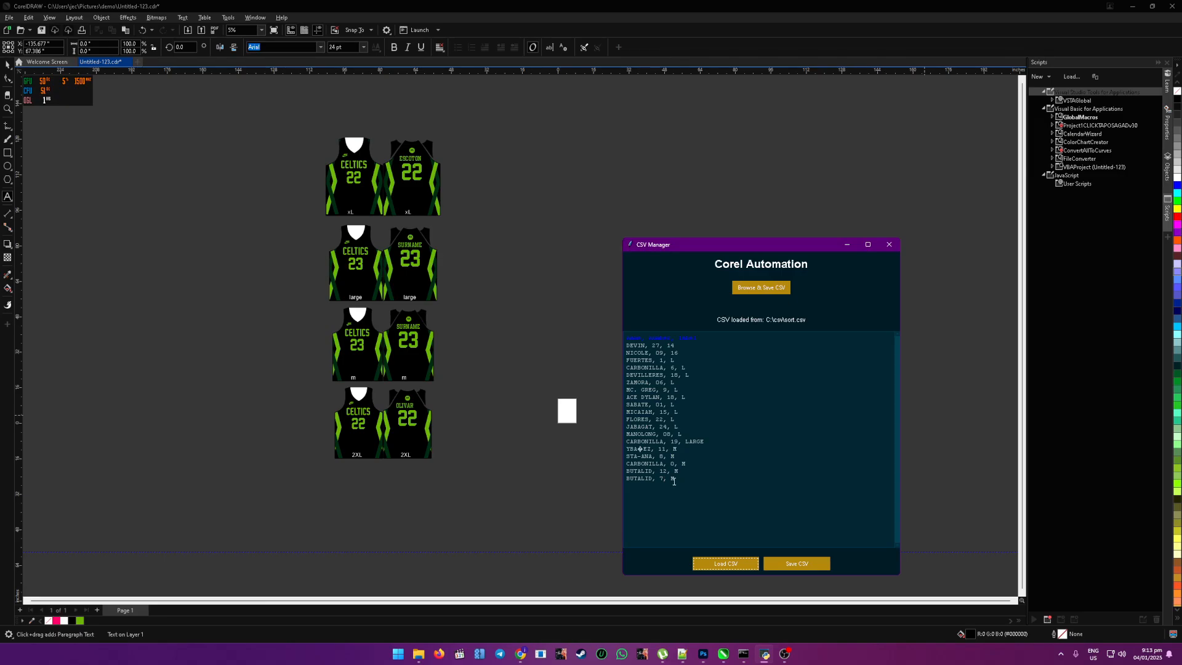
left_click_drag(687, 479, 619, 324)
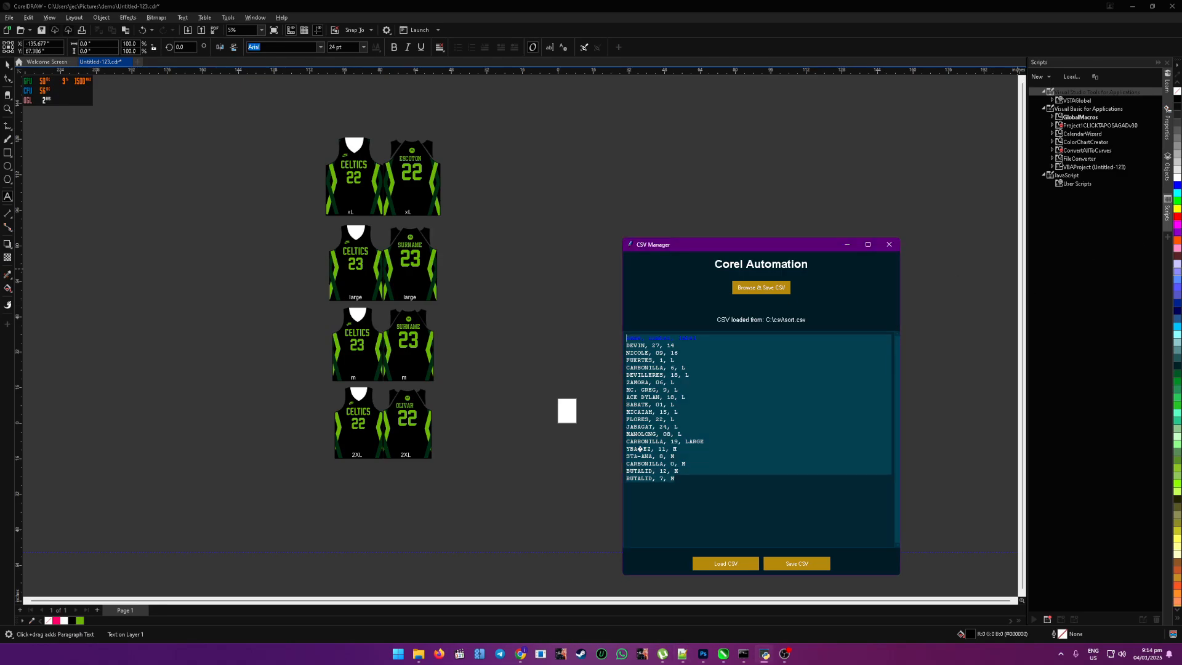
left_click(685, 354)
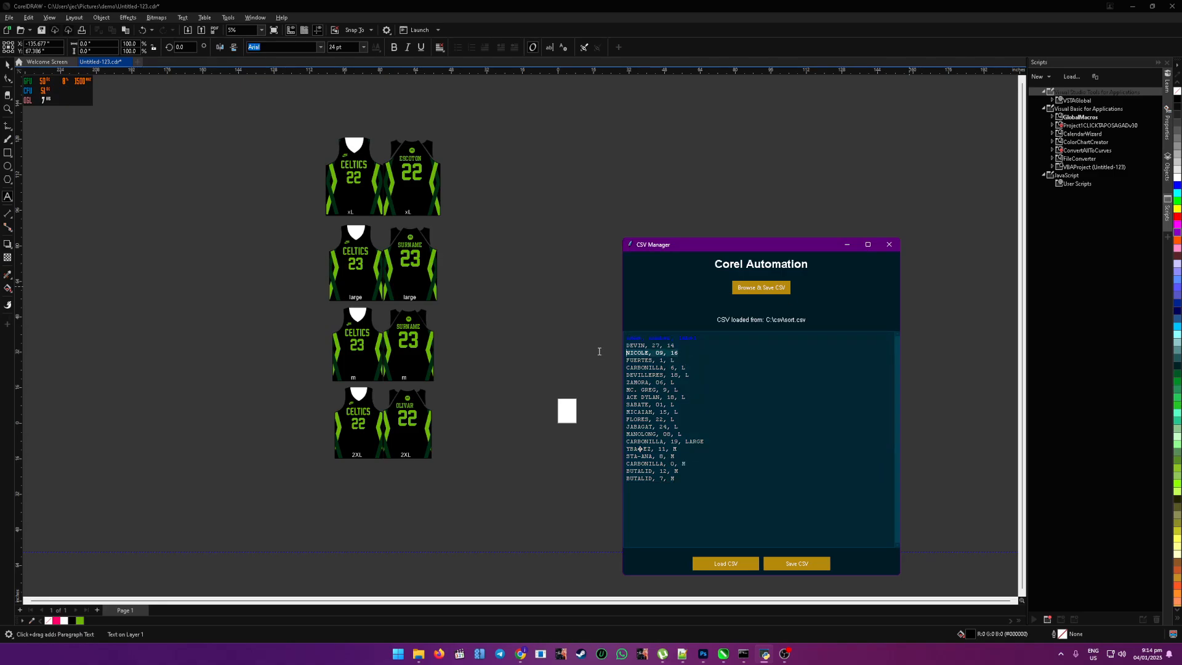
left_click(686, 352)
Step: Import data.csv from the Pictures demo folder into CSV Manager and load the saved roster
left_click(757, 290)
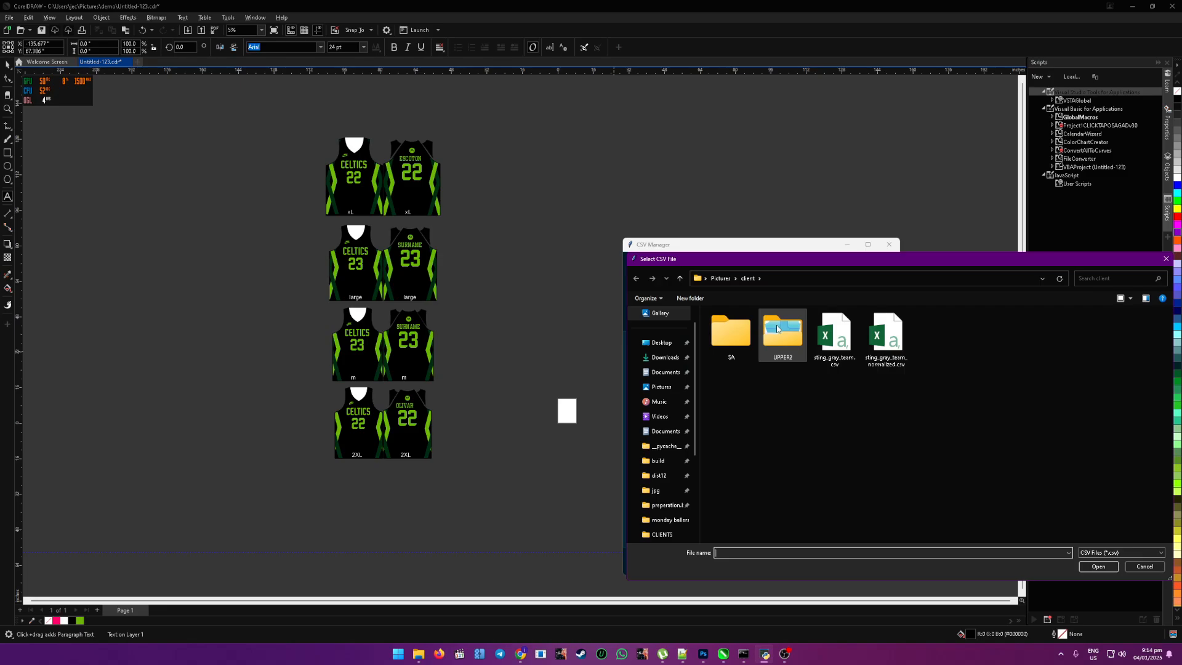
double_click(778, 328)
left_click(747, 278)
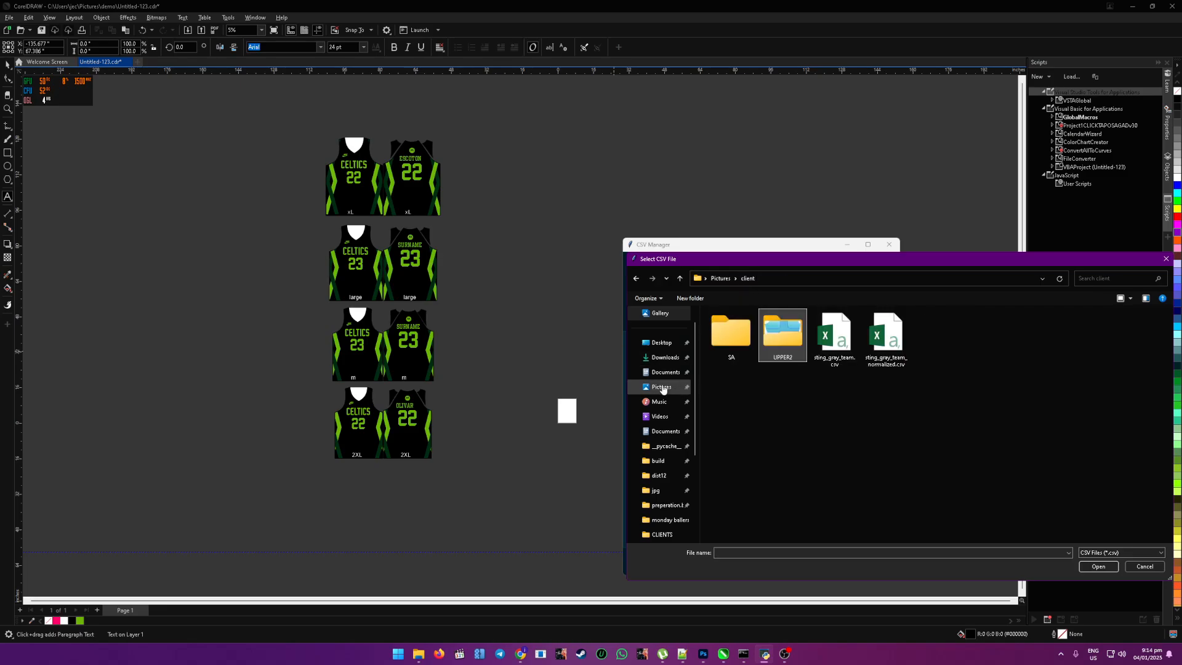
left_click(662, 387)
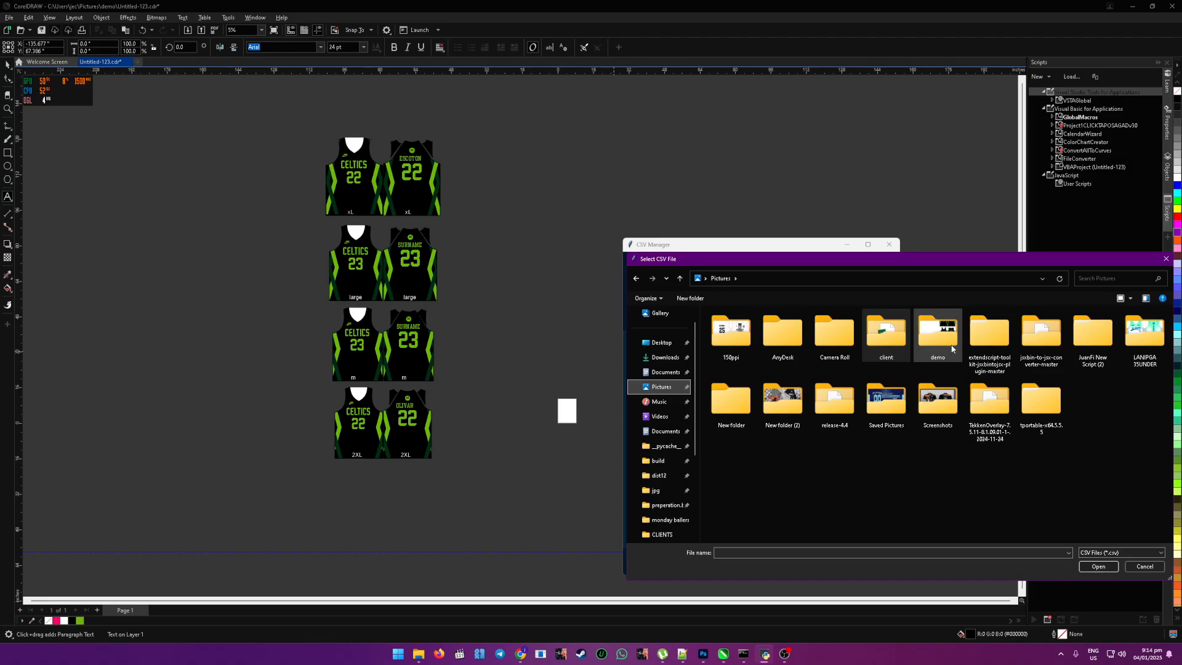
double_click(935, 336)
left_click(793, 351)
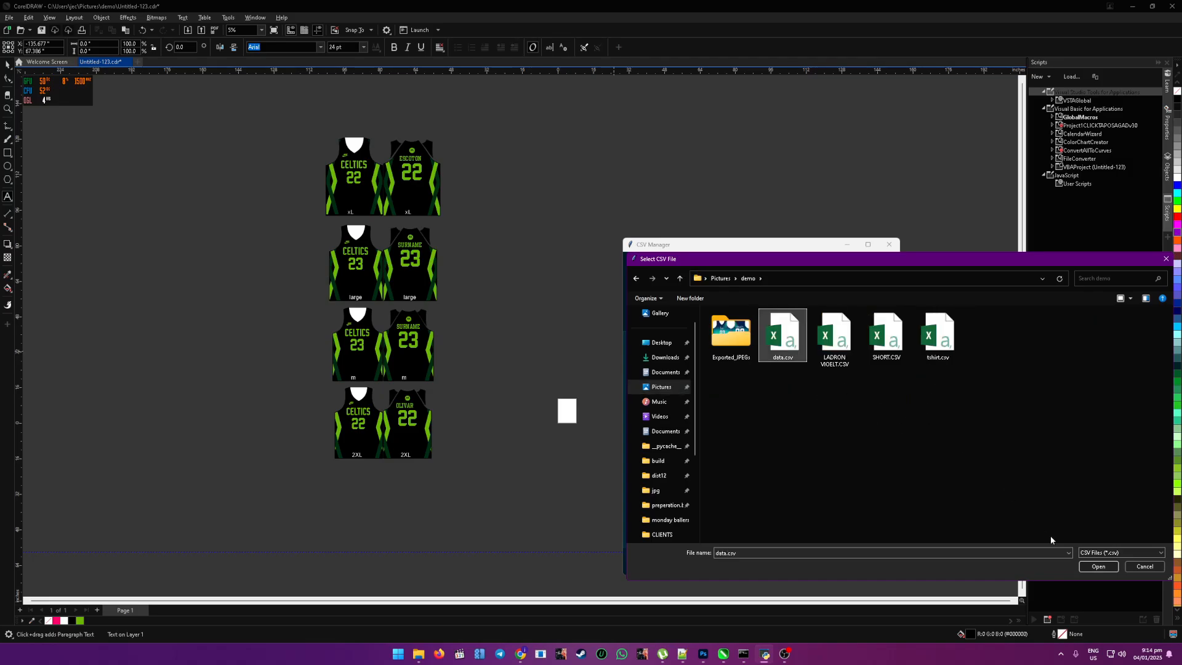
left_click(1098, 566)
left_click(644, 361)
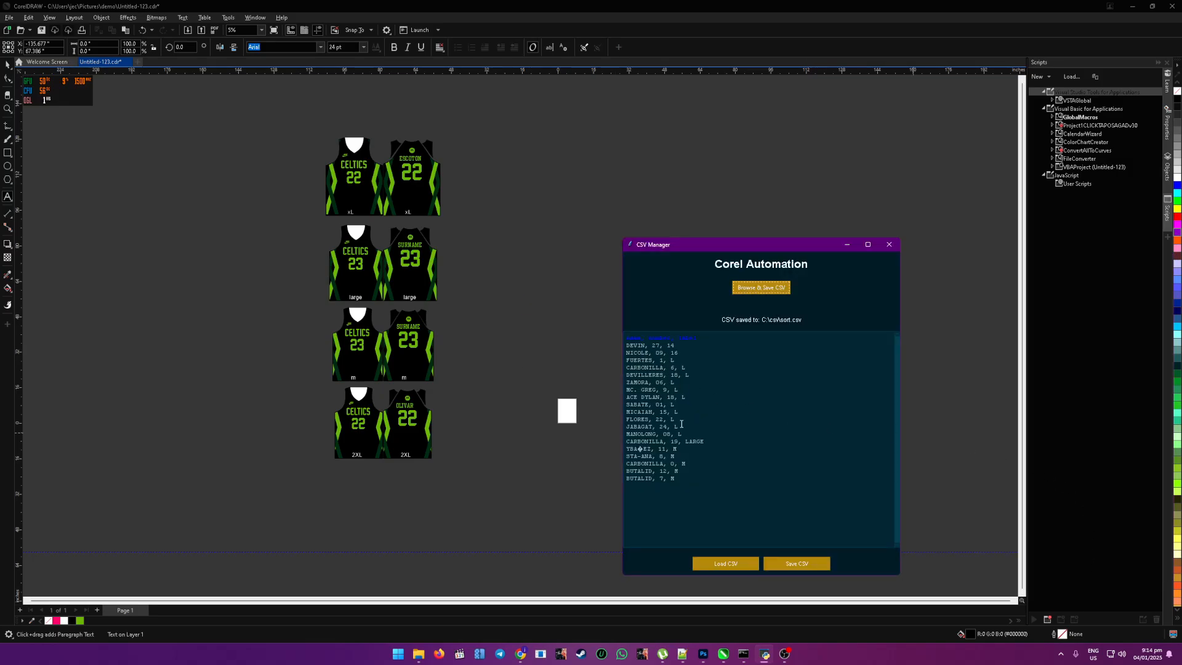
left_click(725, 564)
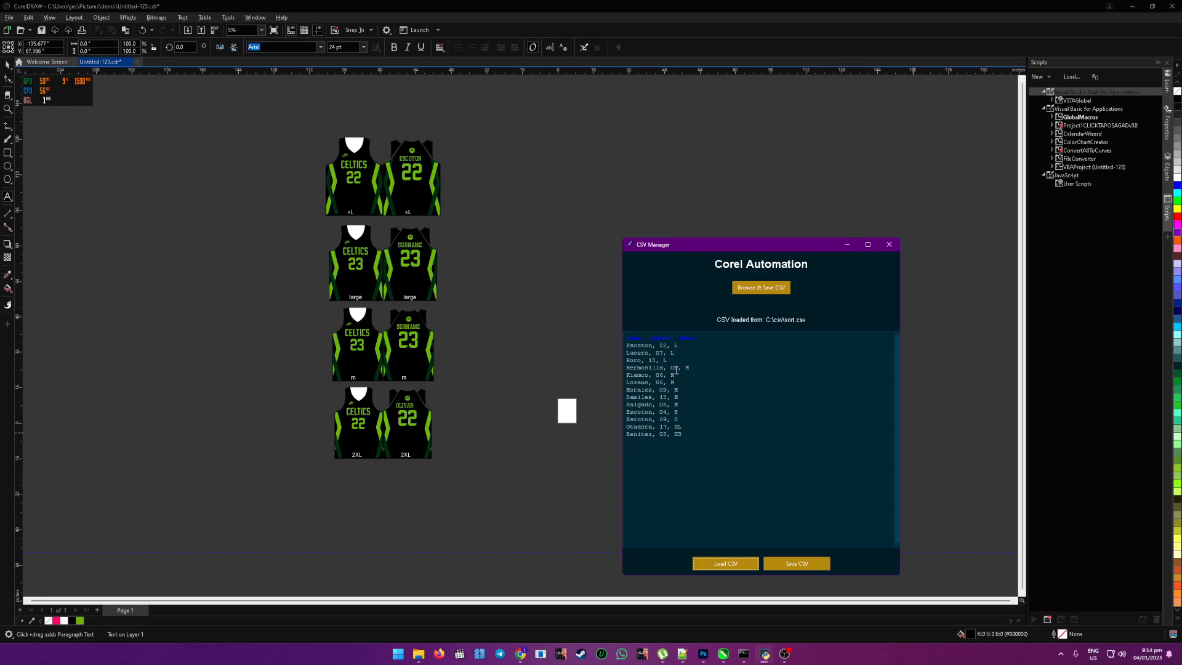
Step: Try to save and merge the three size L roster rows without a jersey group selected in the layout
left_click_drag(667, 360, 616, 348)
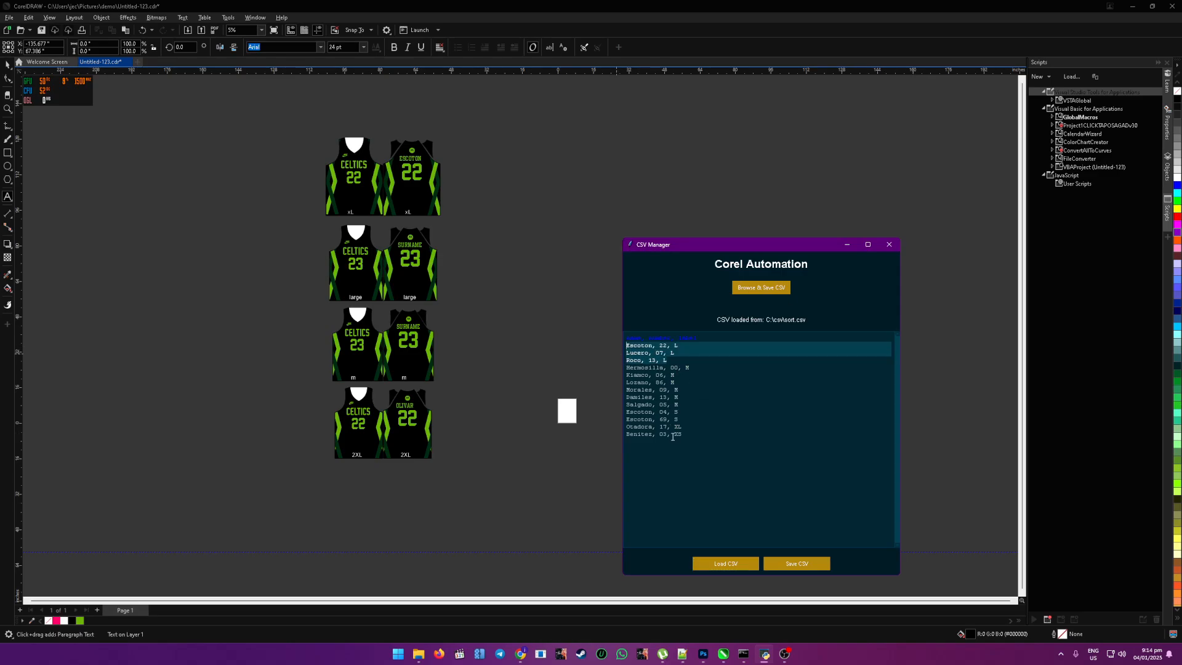
left_click_drag(686, 435, 601, 411)
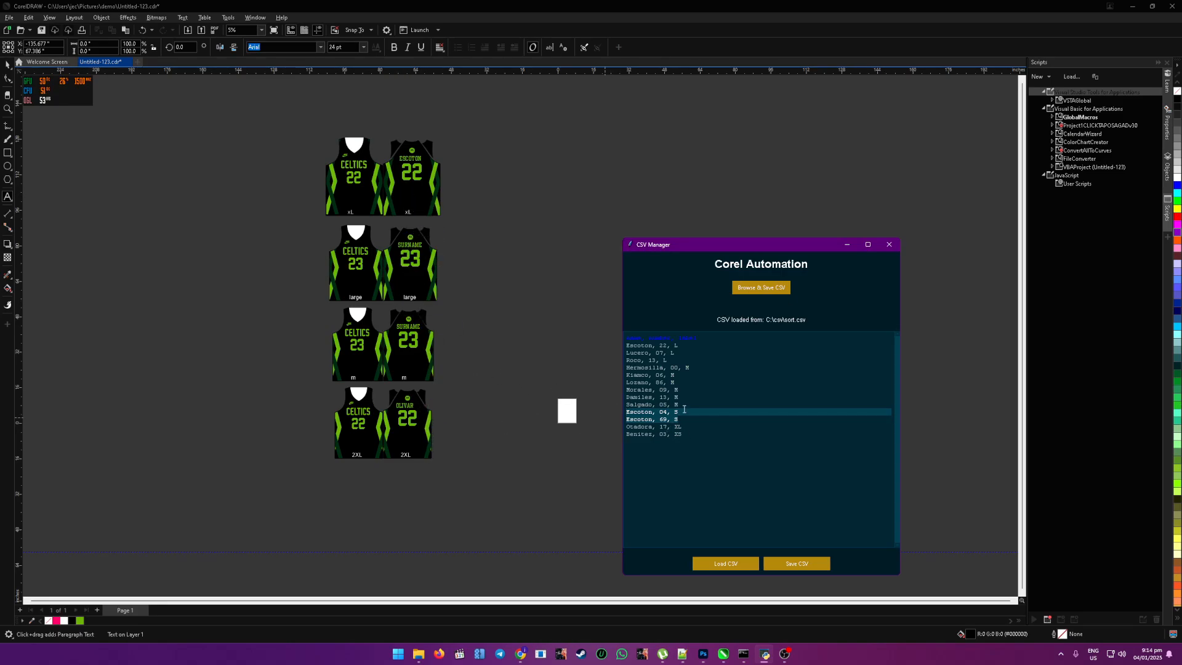
left_click_drag(673, 360, 615, 346)
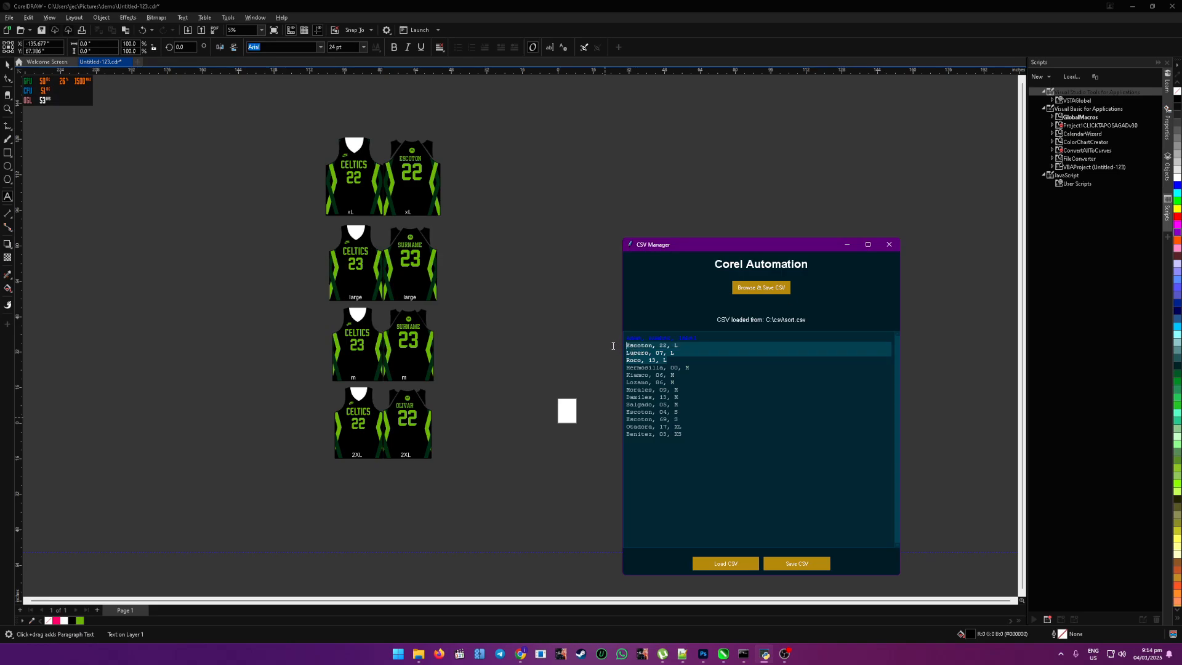
left_click(810, 567)
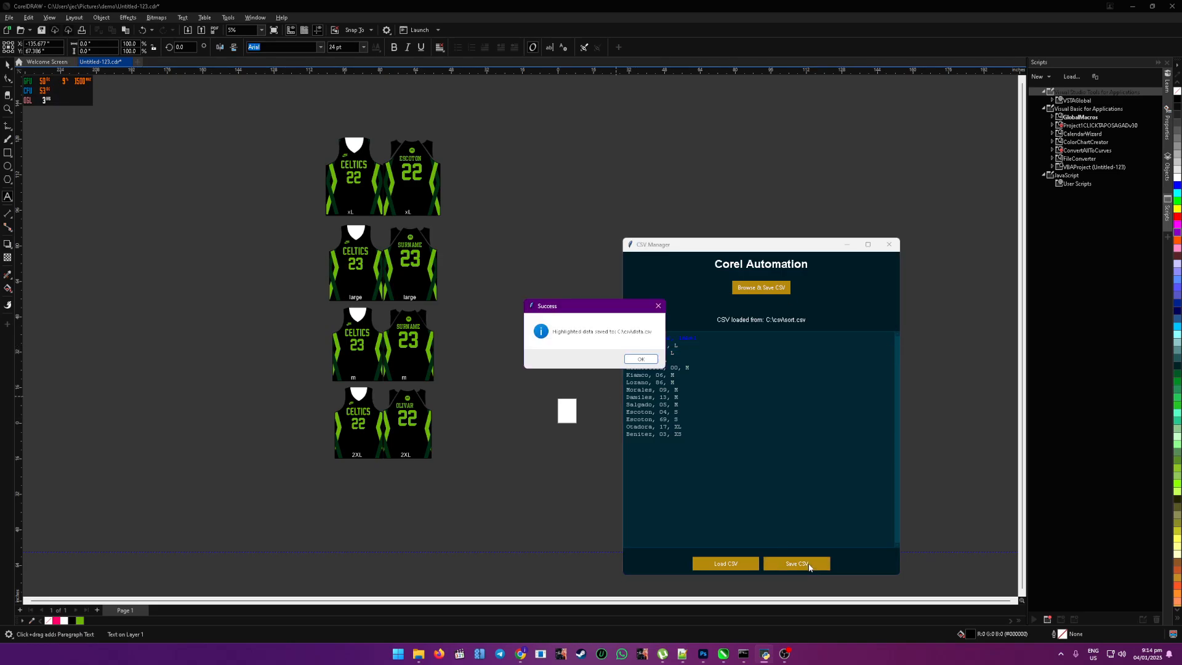
left_click(646, 362)
left_click(656, 346)
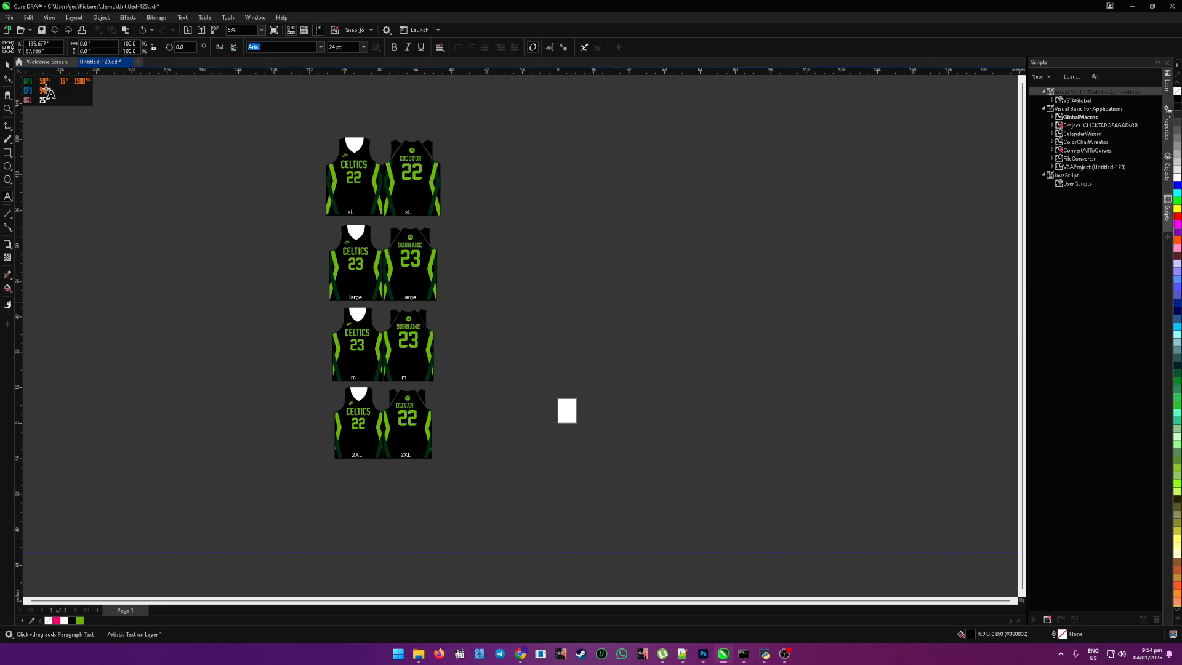
Step: Select the large jersey group in CorelDRAW and merge the three size L roster rows from CSV Manager into it
left_click(7, 64)
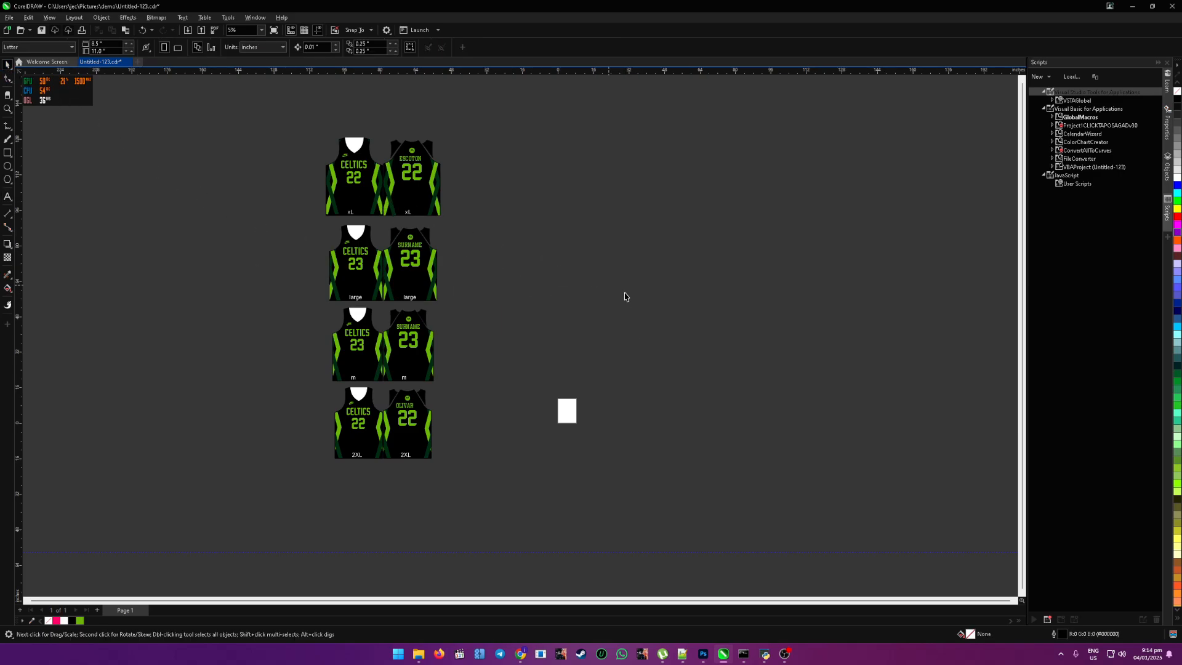
left_click(414, 287)
left_click(763, 655)
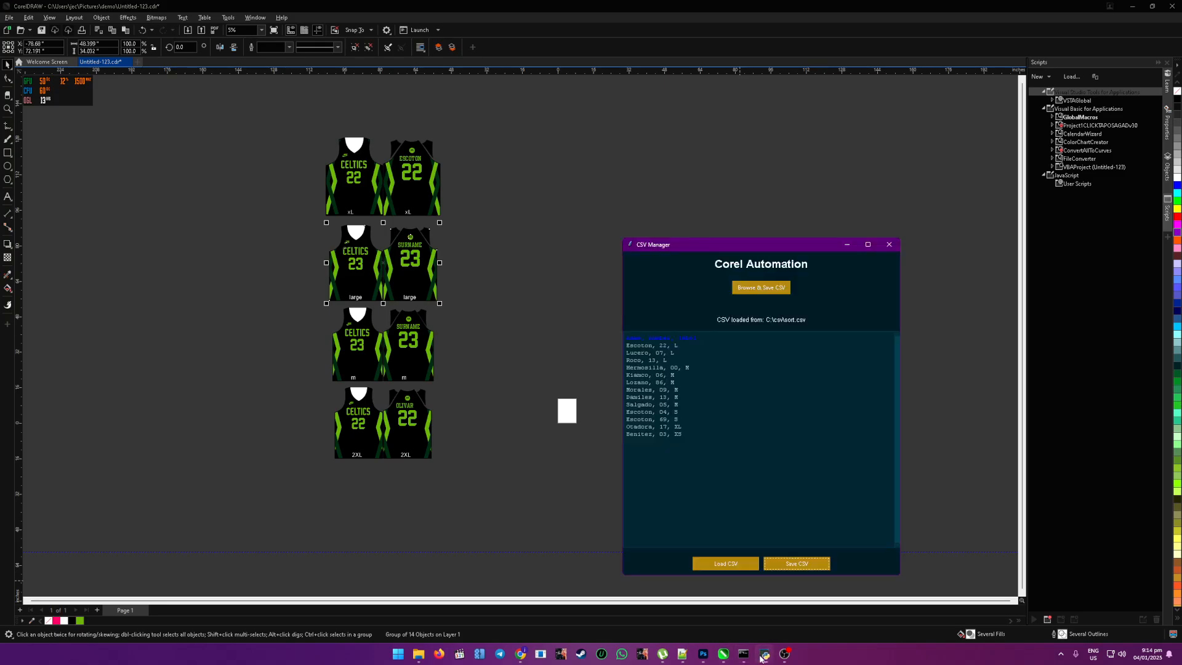
left_click_drag(669, 362, 619, 349)
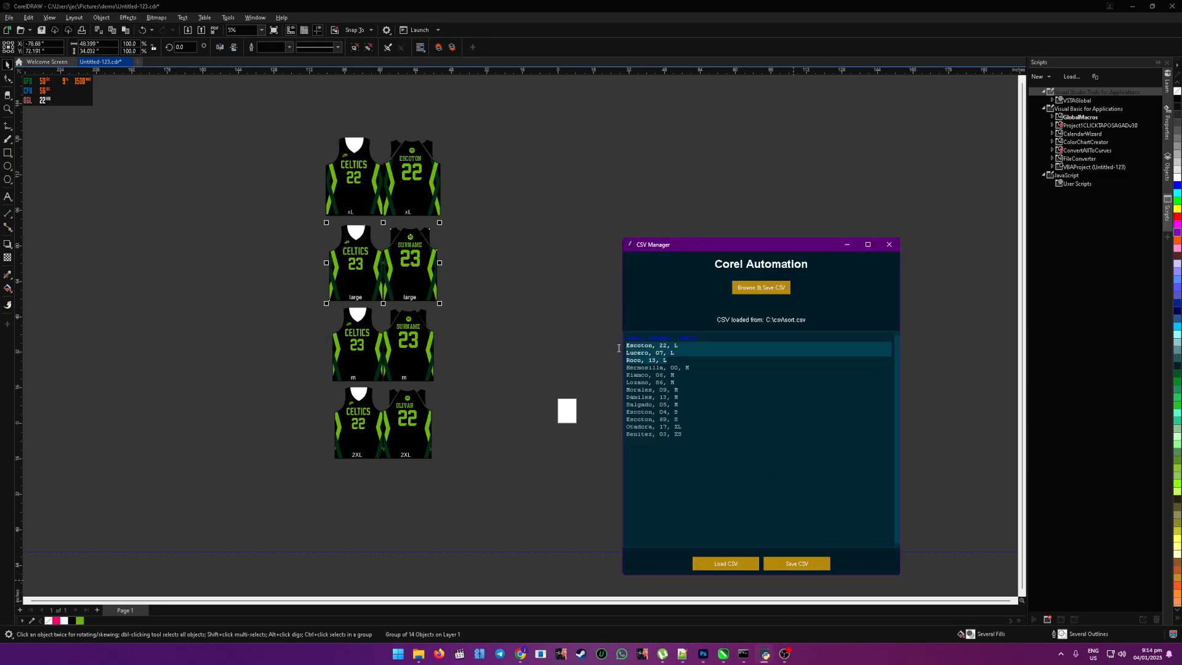
left_click(797, 564)
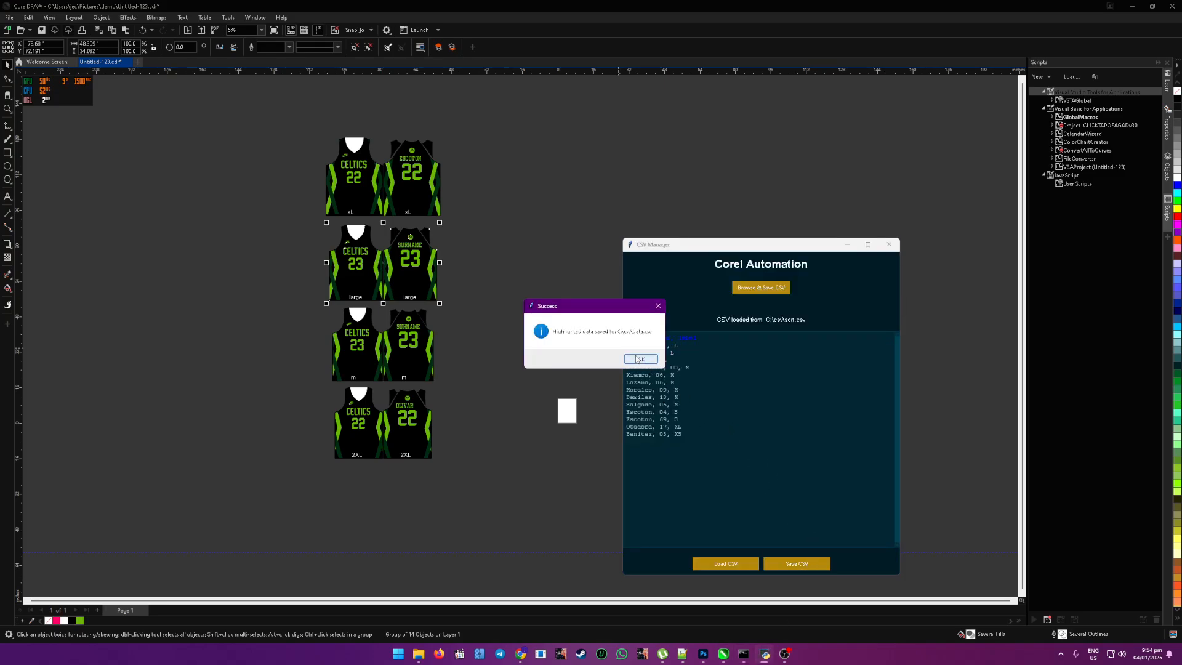
left_click(637, 358)
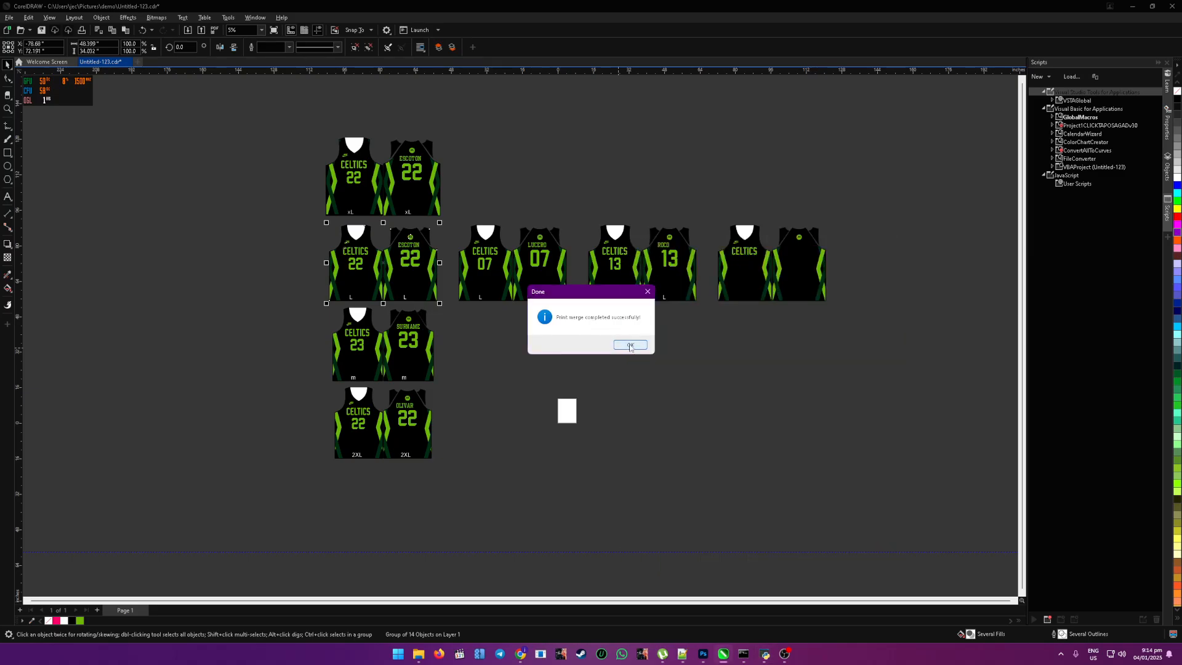
left_click(632, 344)
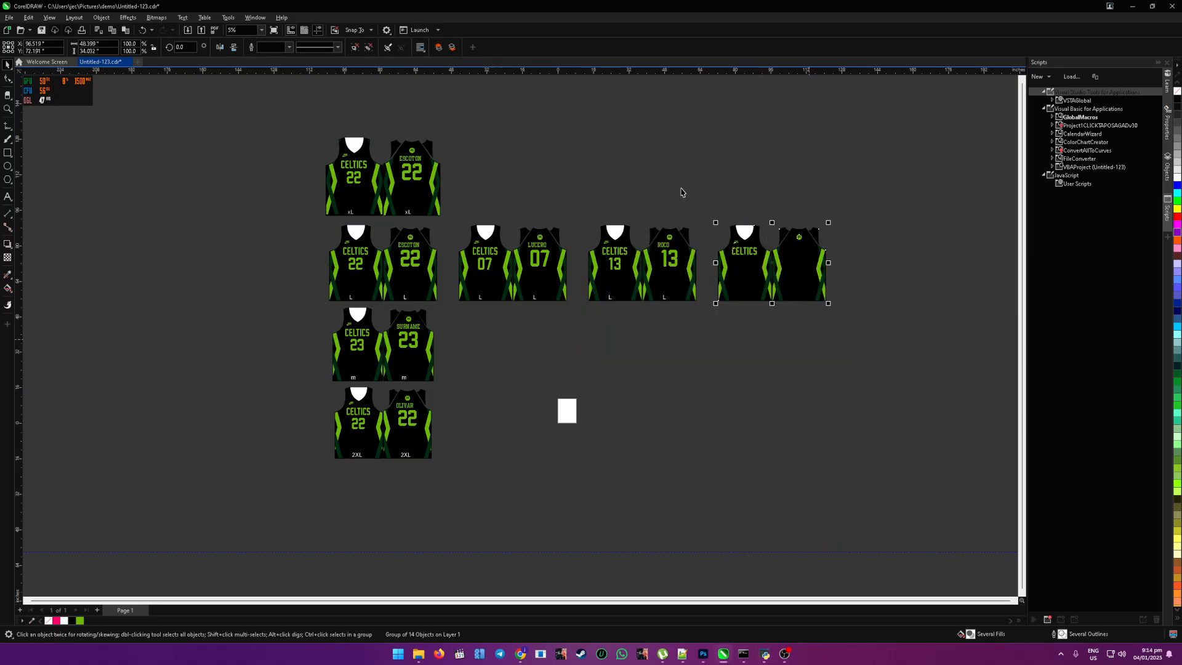
Step: Remove the blank extra jersey set at the end of the size L row and return to the Pick tool
key("F8")
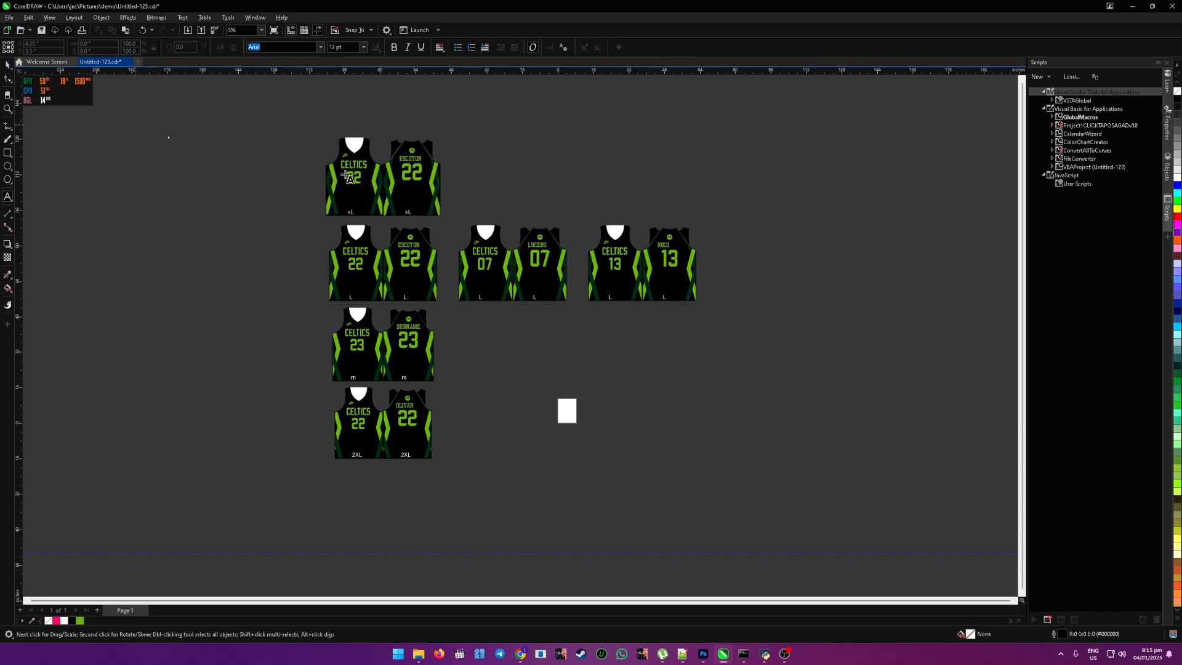
left_click(156, 115)
left_click(8, 65)
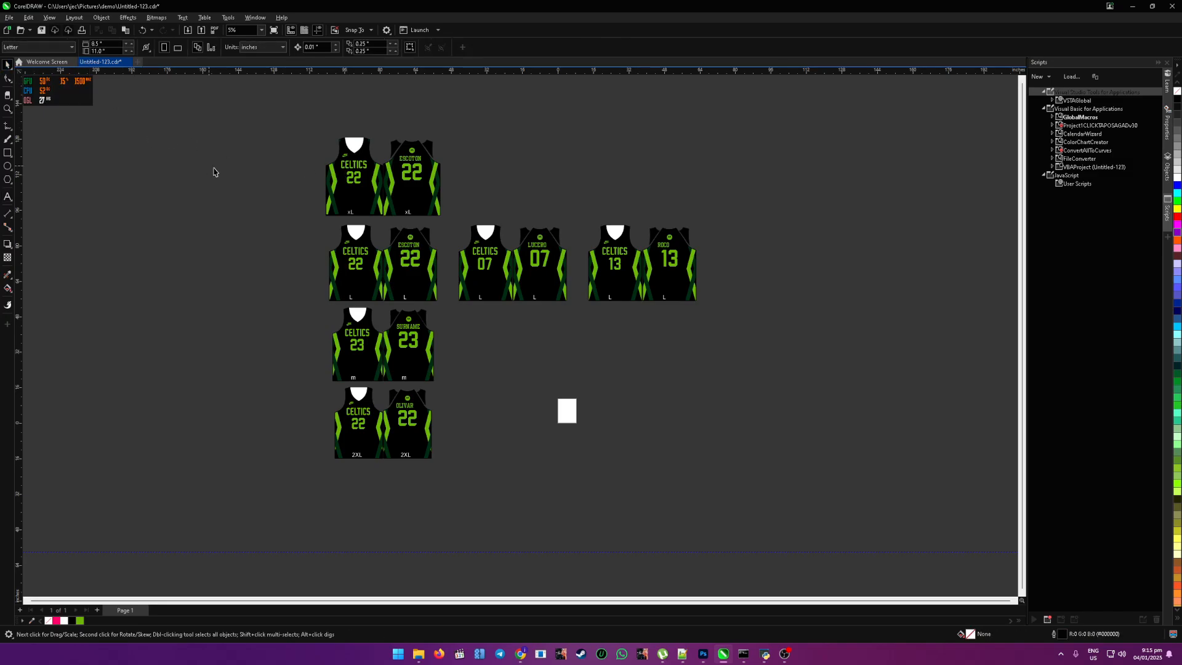
Step: Merge the size XL roster row into the XL jersey group and delete the blank extra set beside it
left_click(343, 205)
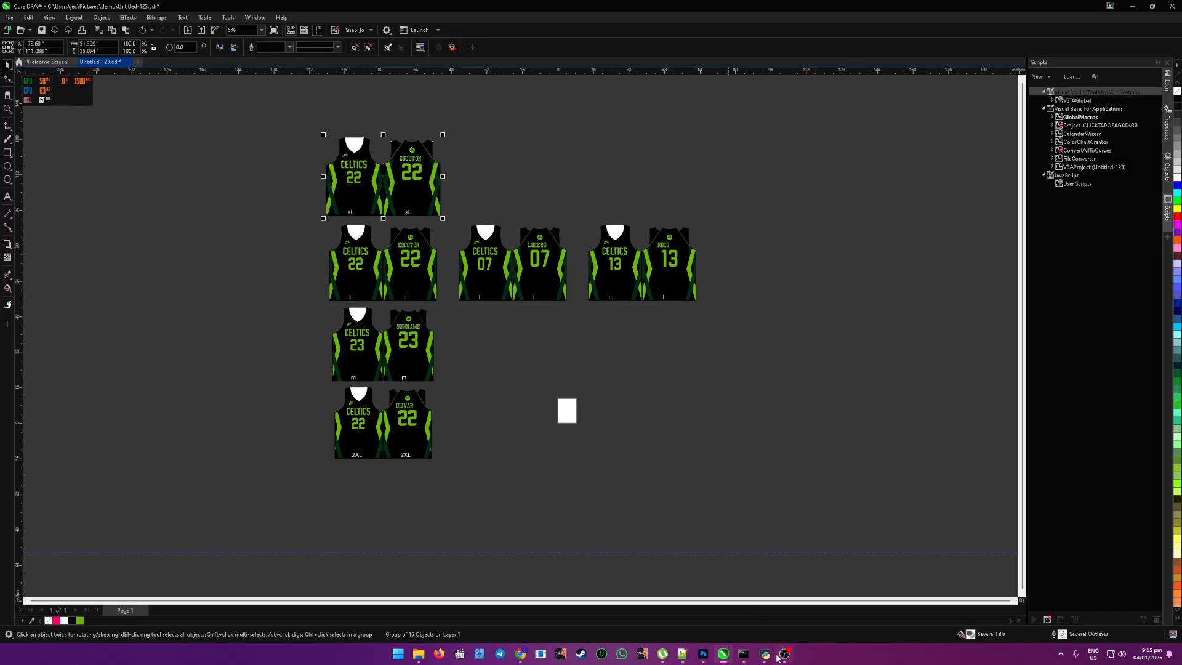
mouse_move(789, 657)
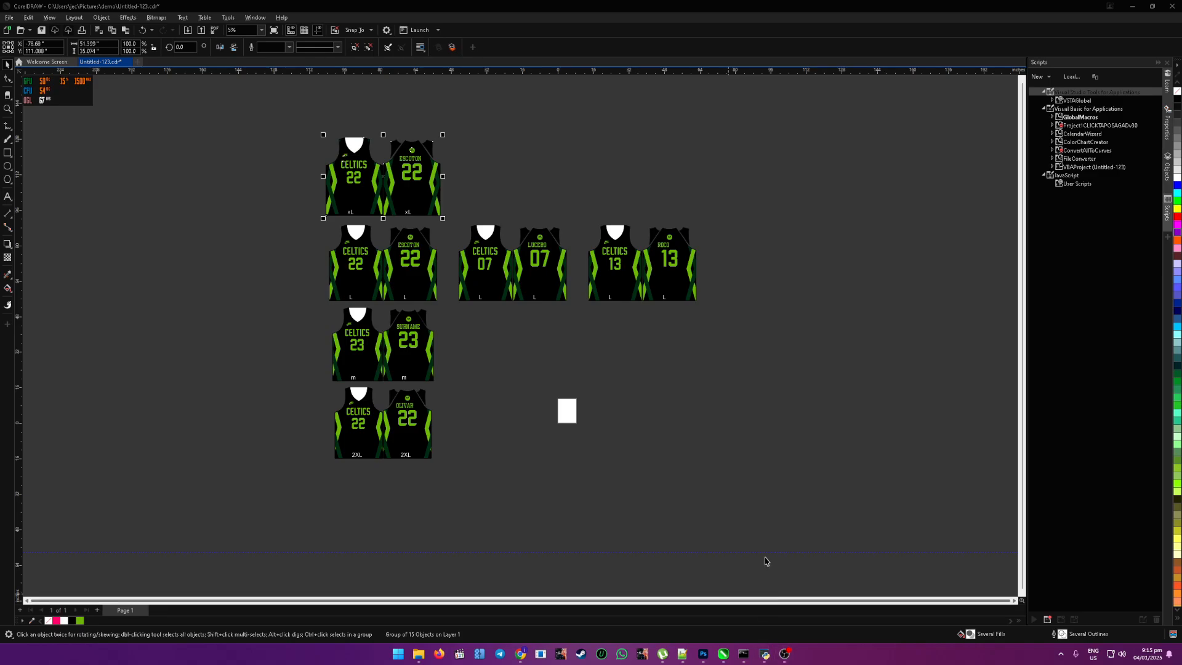
left_click(767, 659)
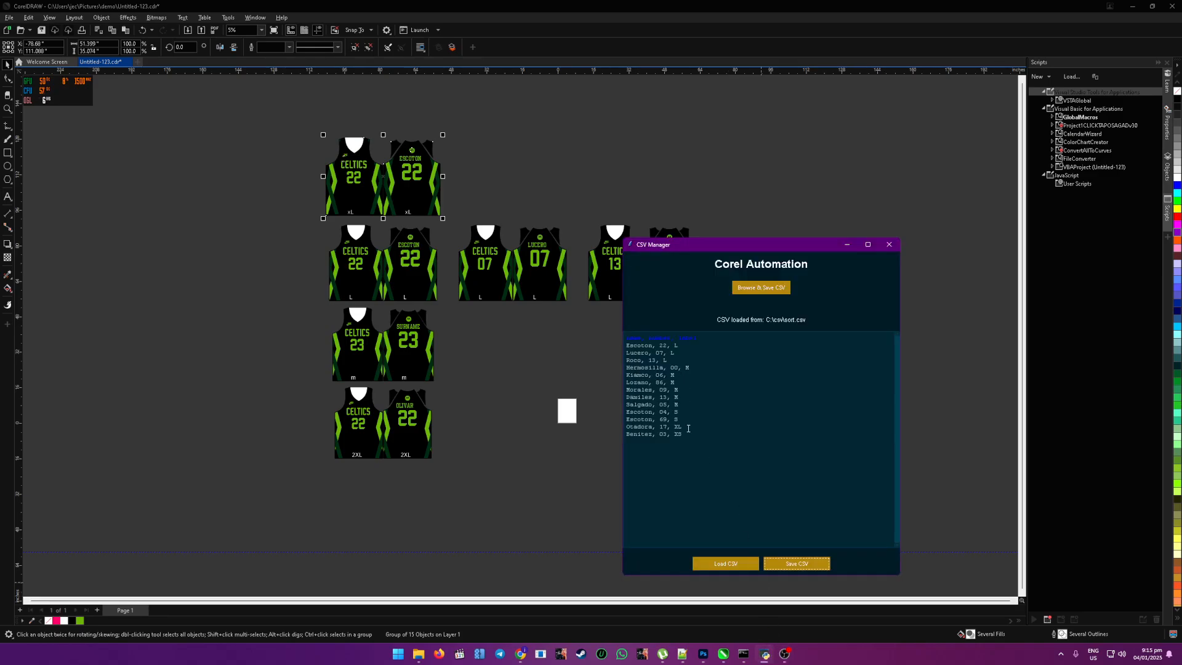
left_click_drag(688, 428, 620, 426)
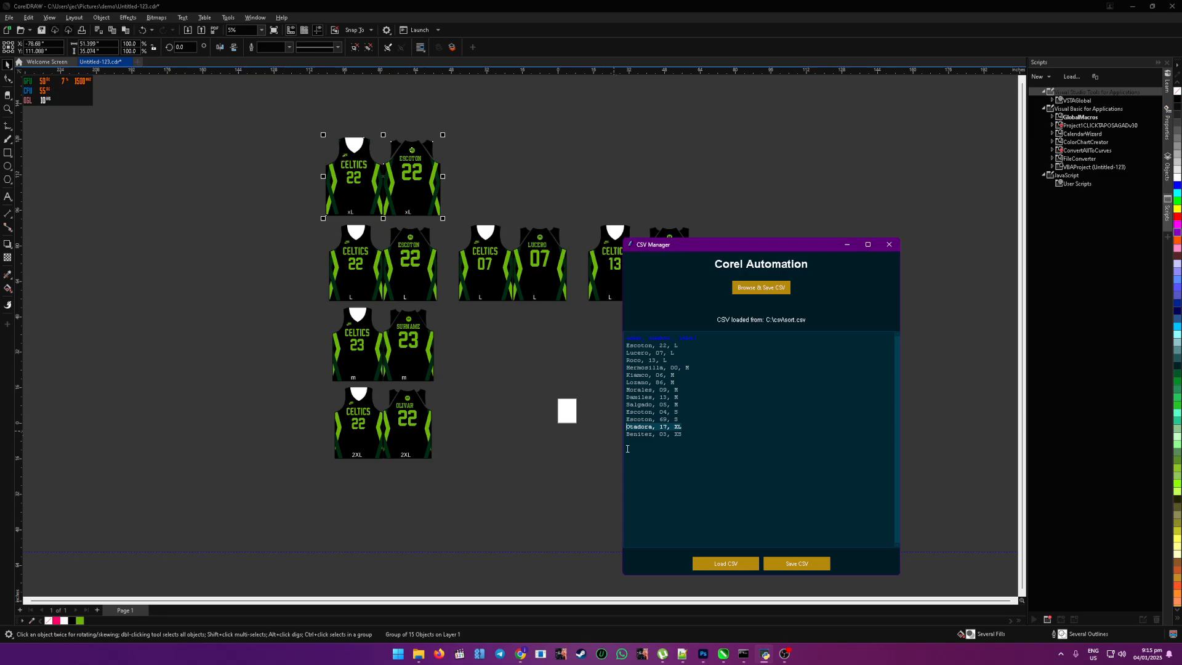
left_click(797, 565)
left_click(640, 360)
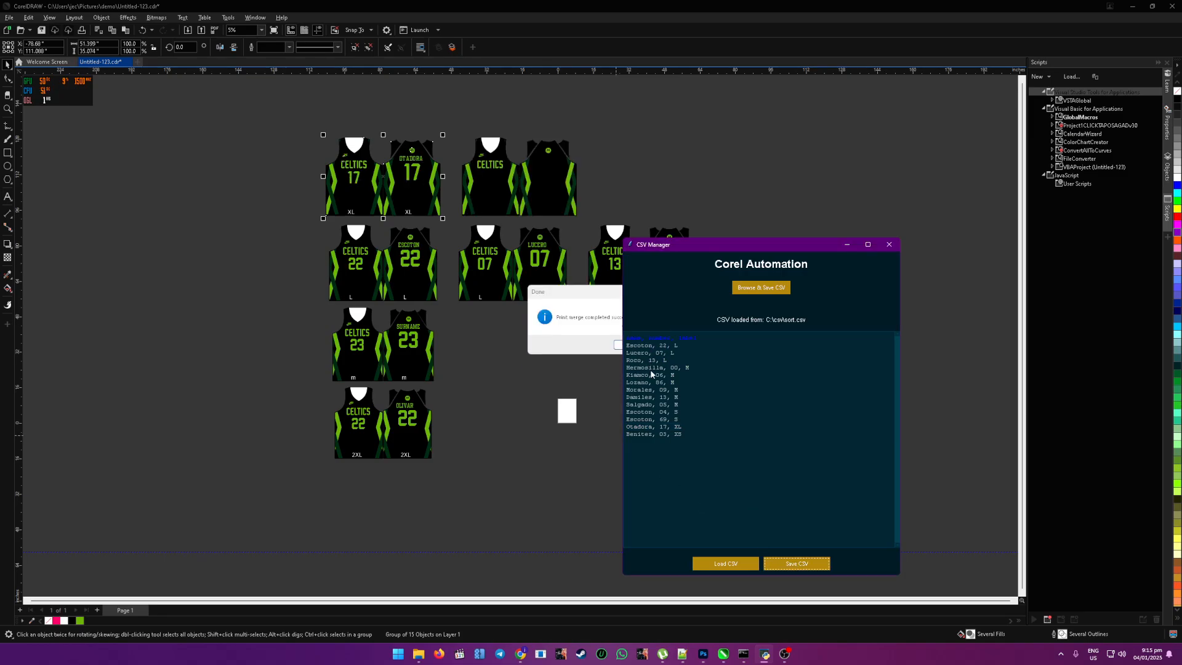
left_click(623, 346)
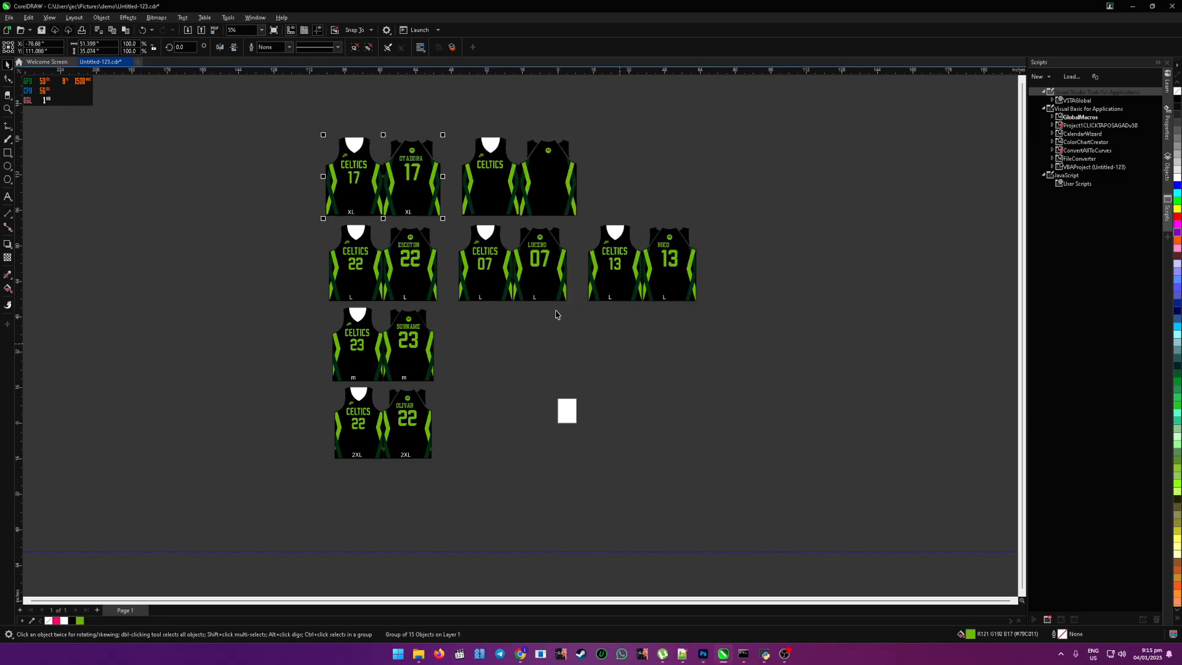
left_click(488, 166)
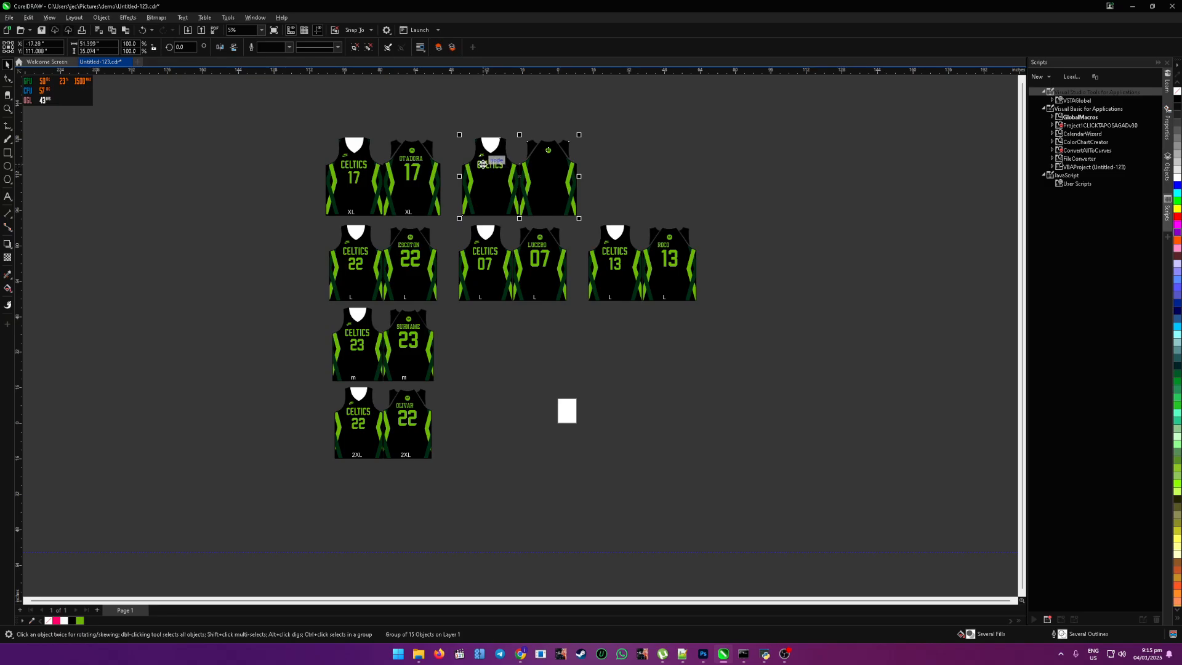
key("Delete")
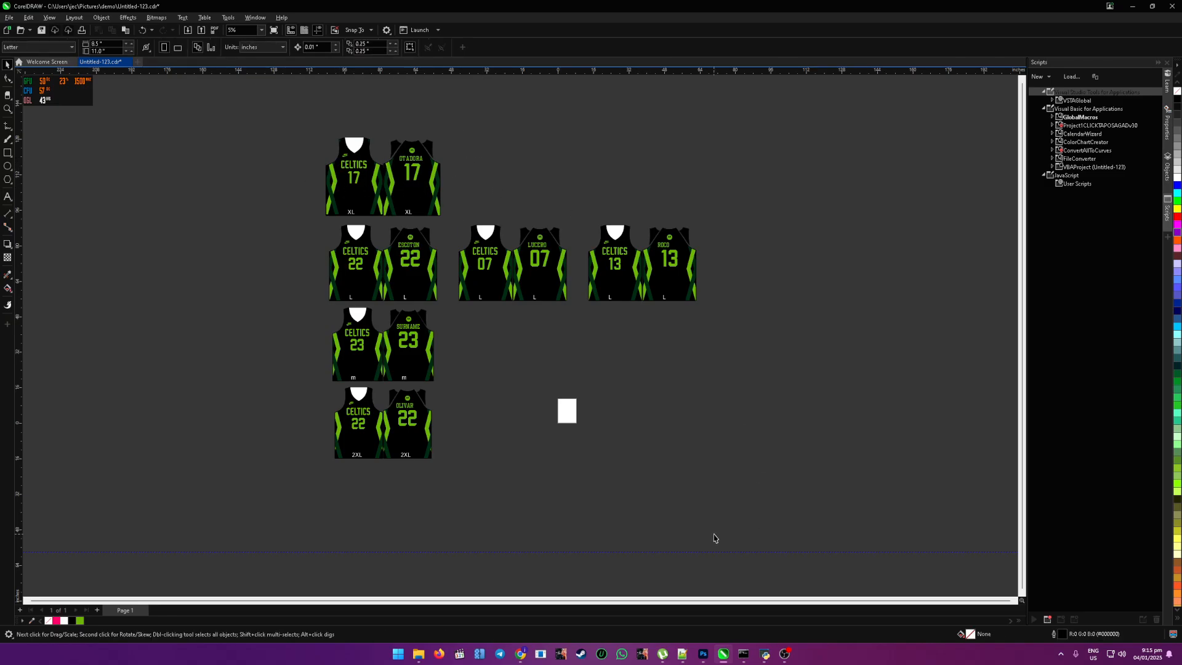
Step: Select the medium jersey group and merge all six size M roster rows from CSV Manager into it
left_click(763, 594)
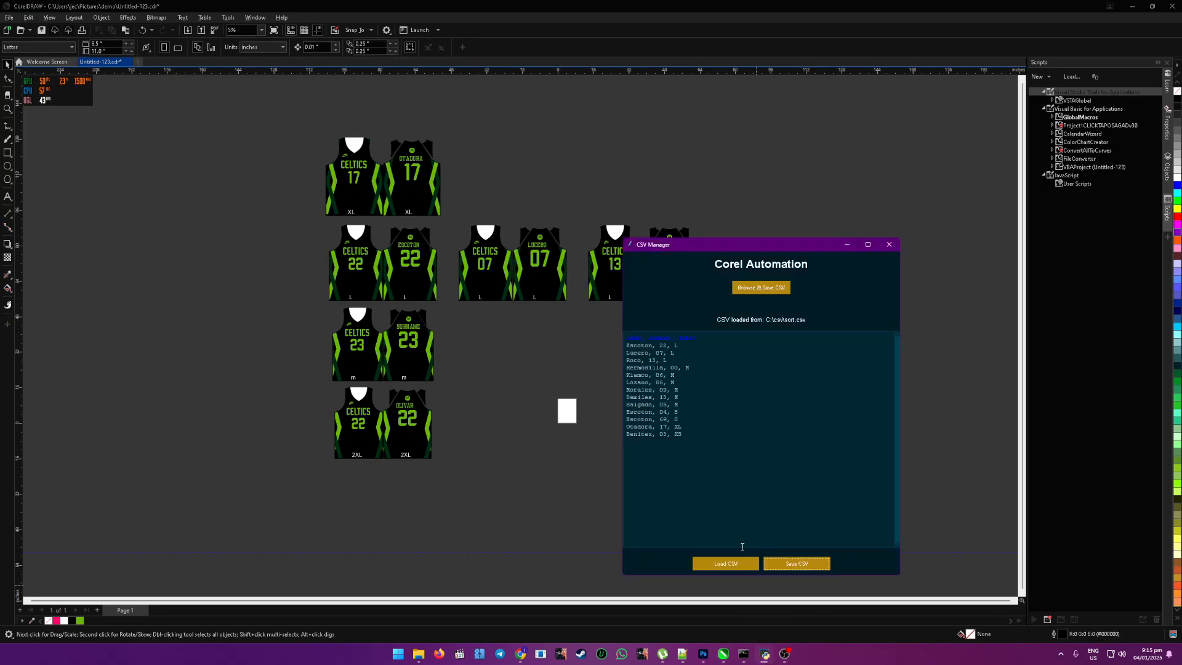
left_click(414, 353)
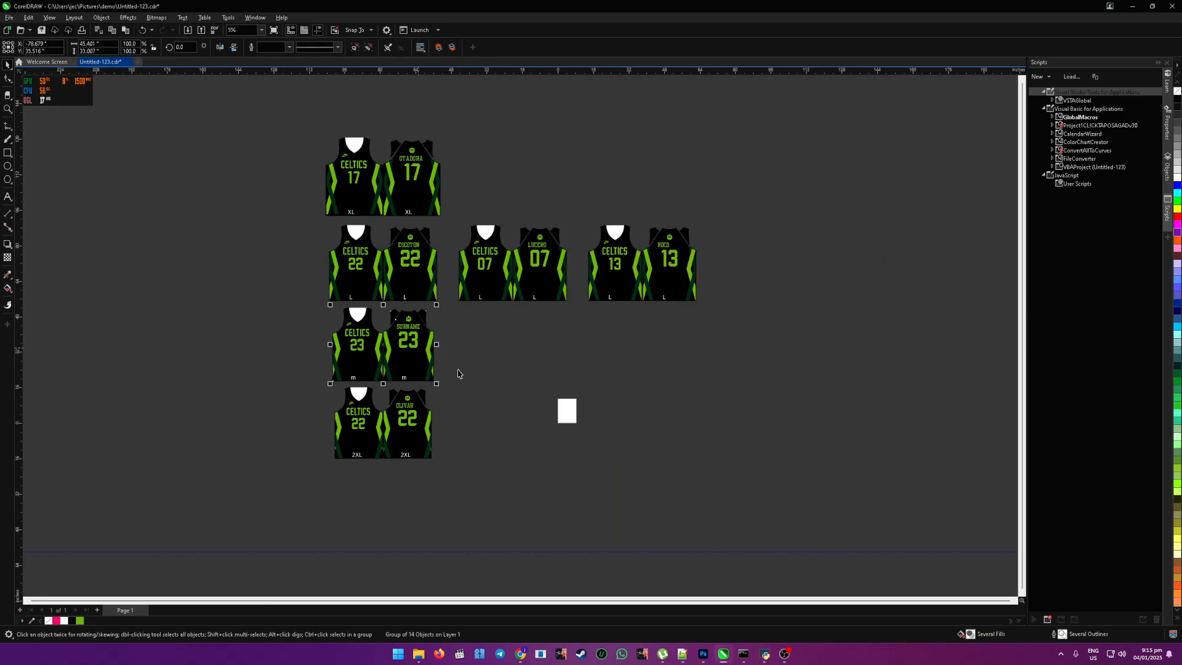
left_click(764, 656)
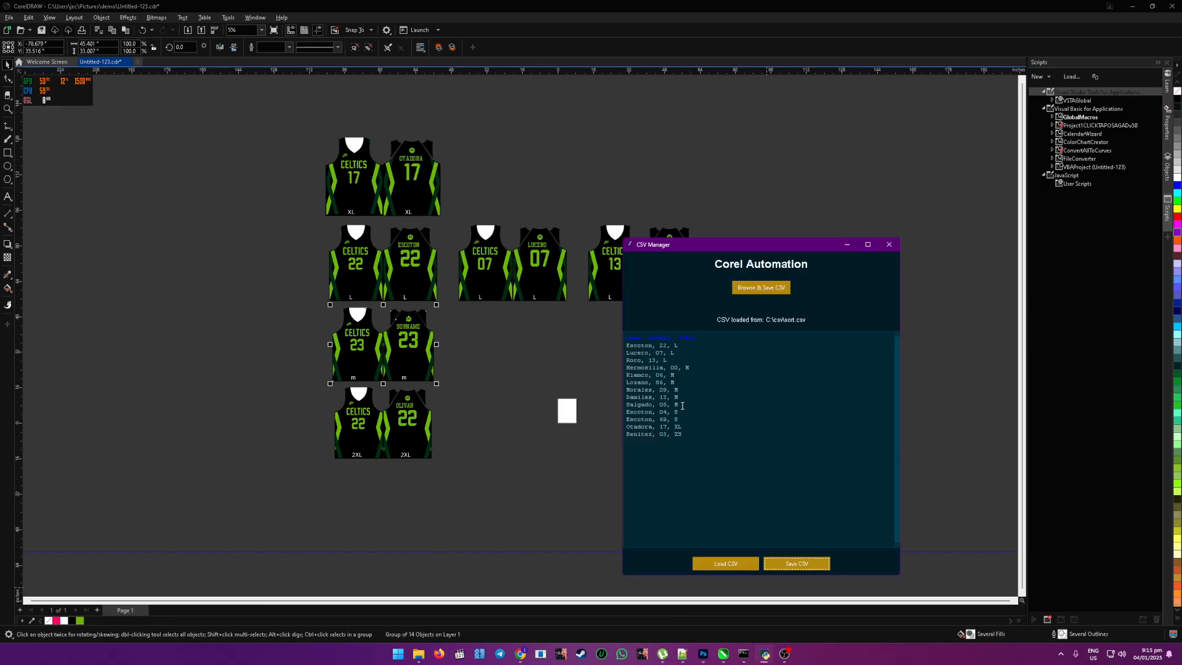
left_click_drag(682, 406, 613, 368)
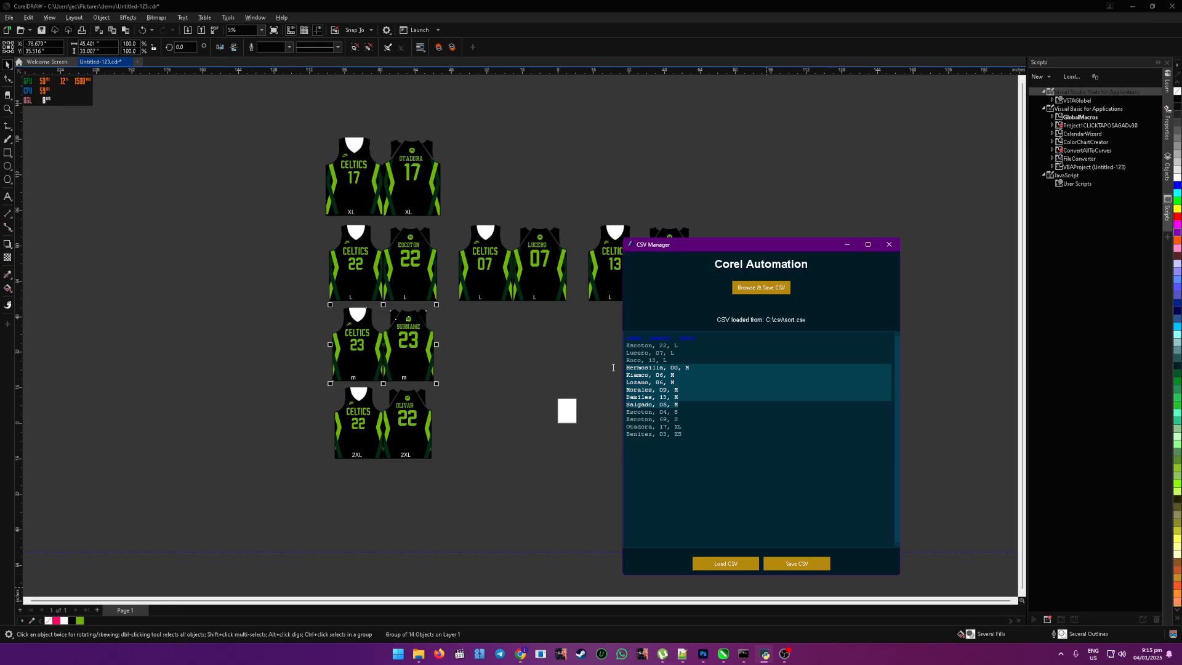
left_click(800, 564)
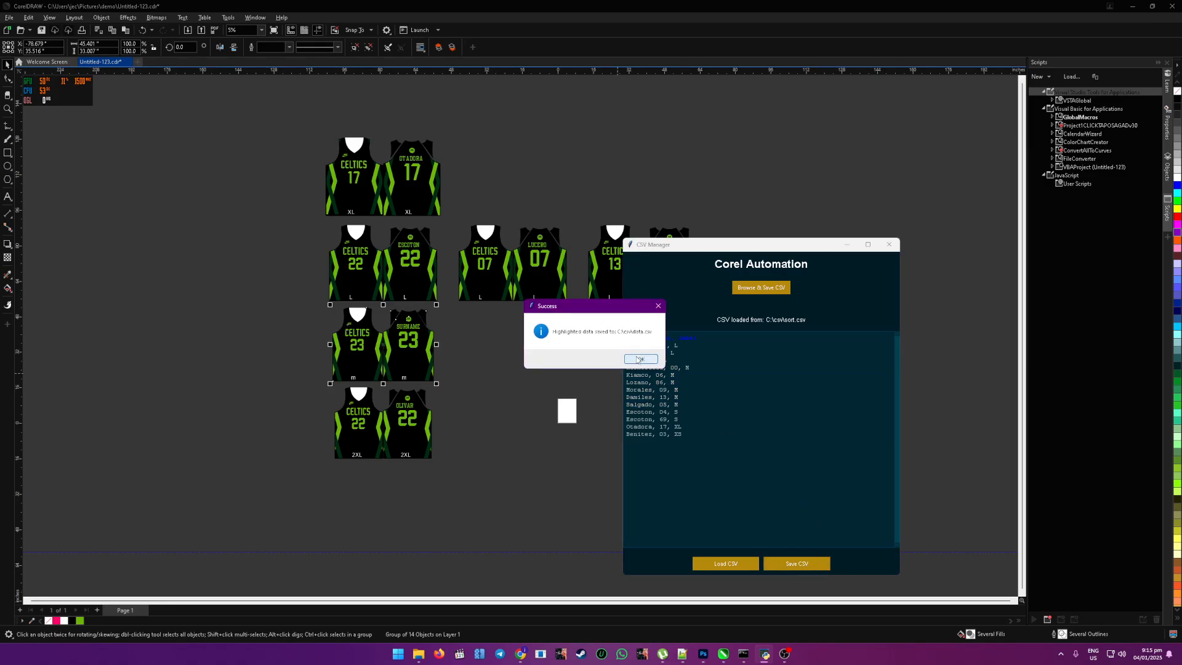
left_click(655, 363)
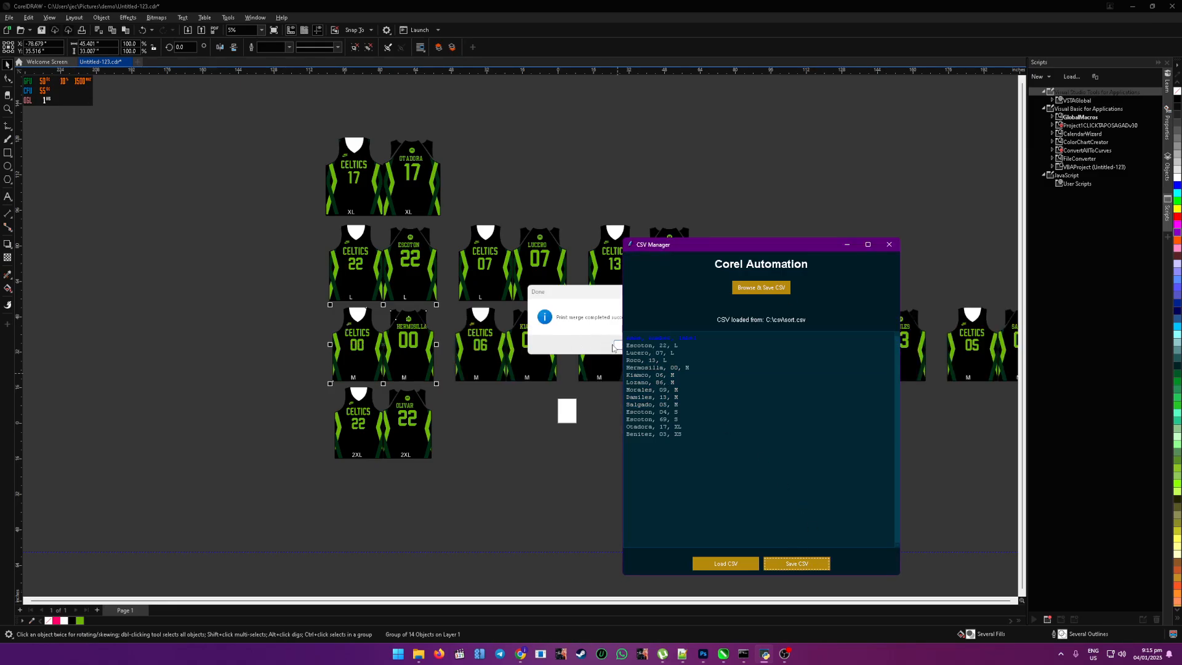
left_click(613, 348)
left_click(630, 345)
Step: Delete the blank extra jersey set at the end of the size M row
scroll(548, 434, "down", 2)
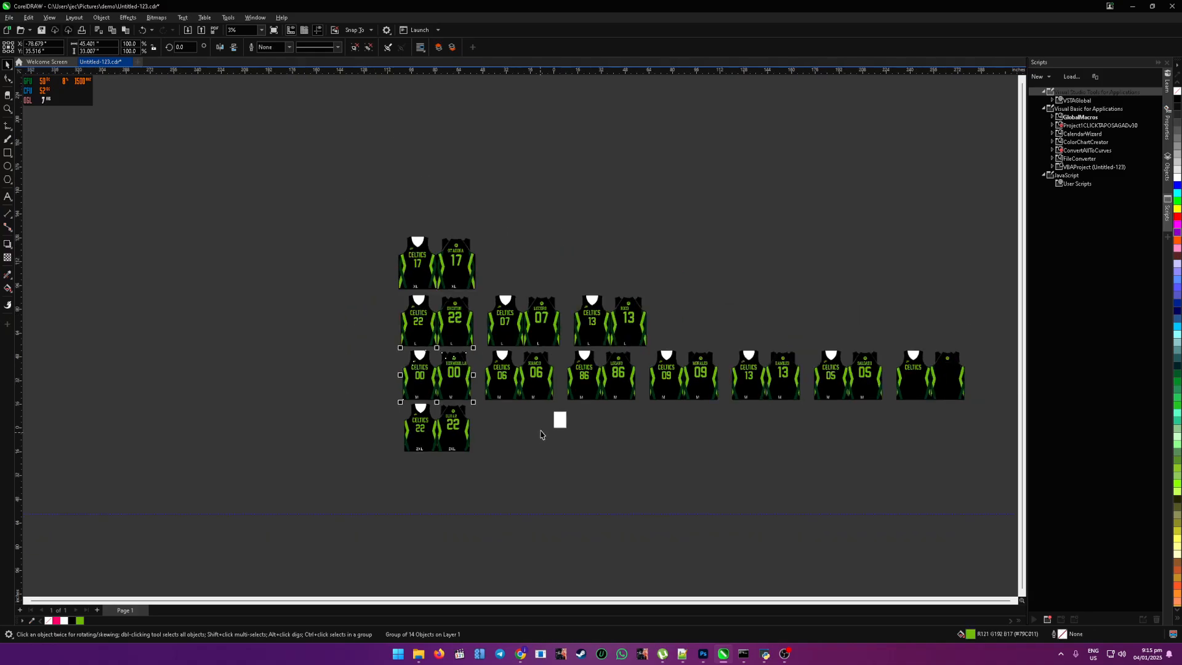
left_click(929, 333)
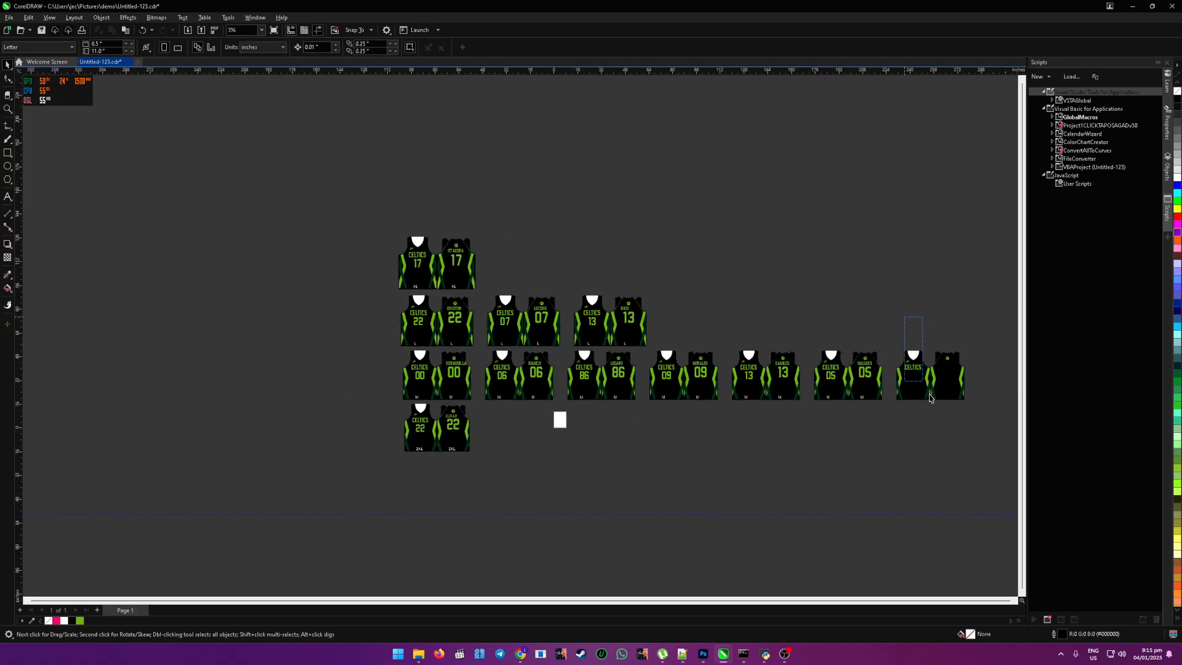
left_click_drag(944, 398, 949, 403)
key("Delete")
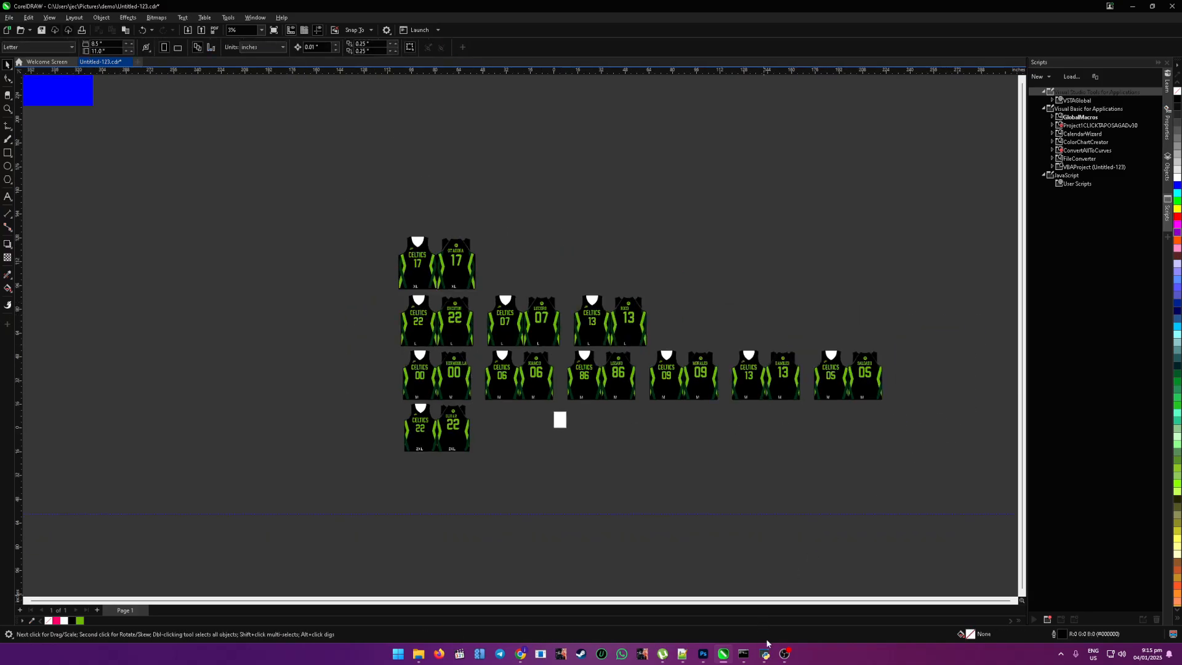
Step: Merge the size XS roster row from CSV Manager into the 2XL jersey group and delete the blank extra set beside it
left_click(765, 654)
left_click(640, 460)
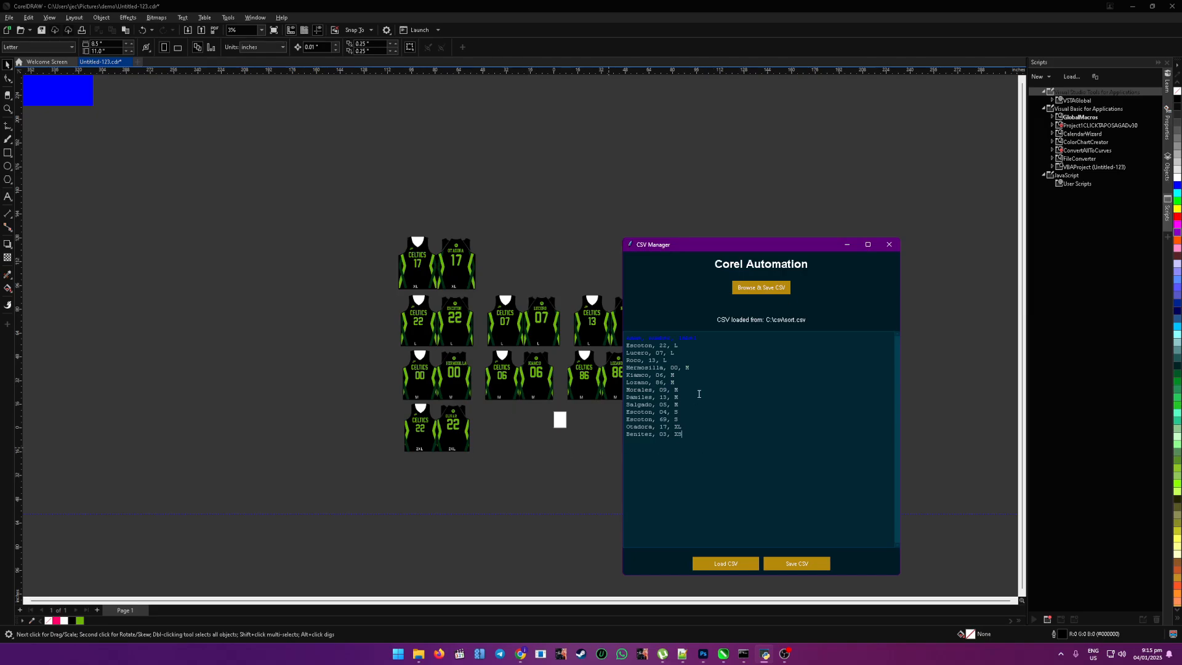
scroll(390, 383, "up", 1)
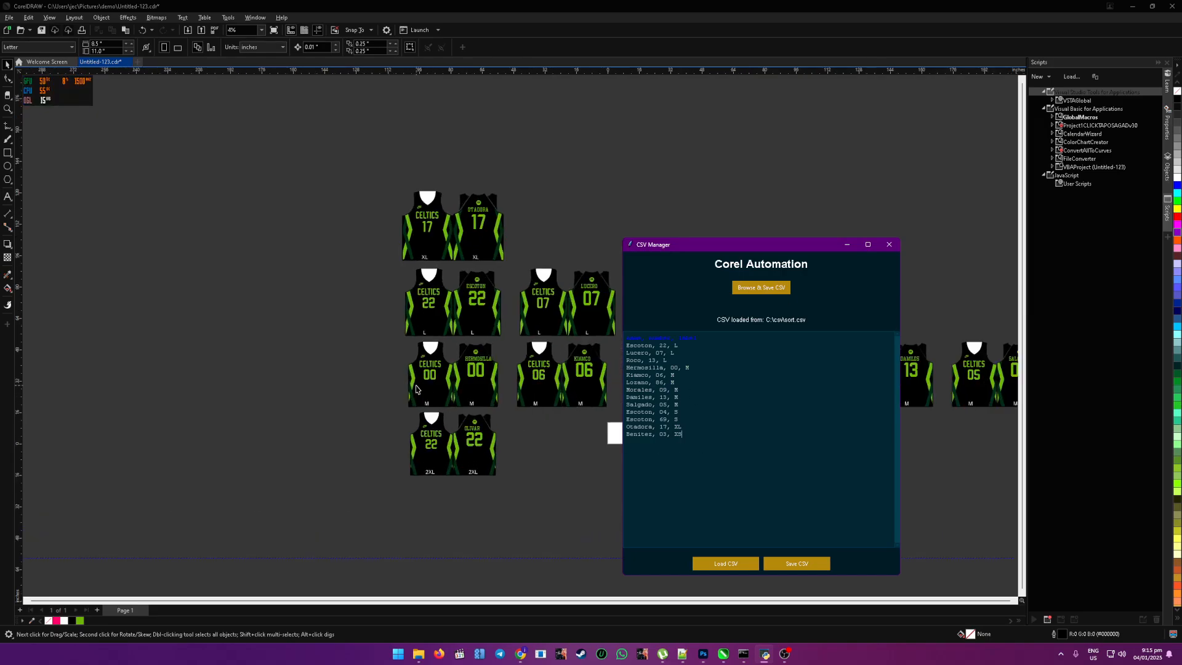
left_click_drag(692, 434, 617, 434)
left_click(456, 454)
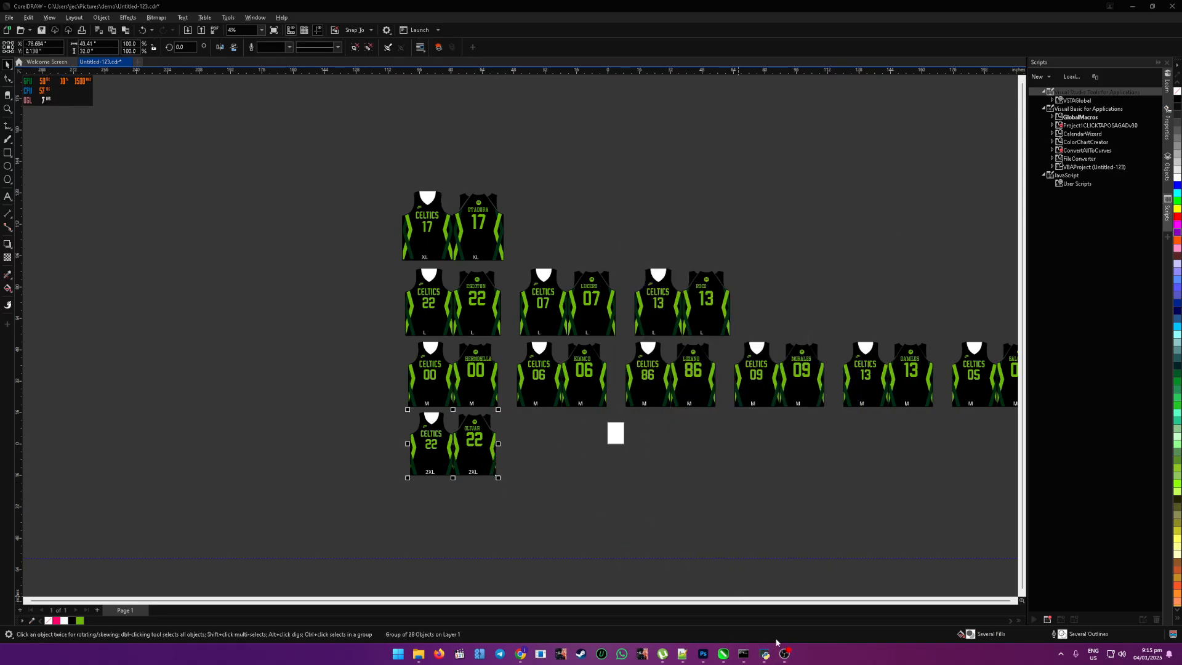
left_click(766, 654)
left_click(801, 564)
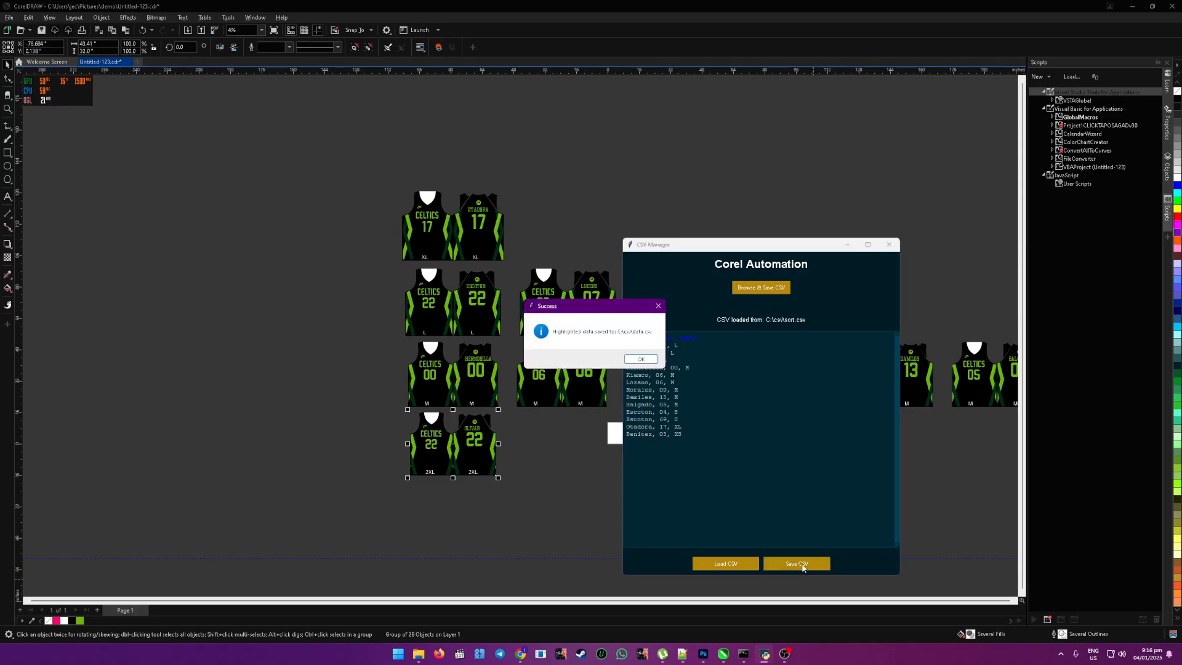
left_click(641, 359)
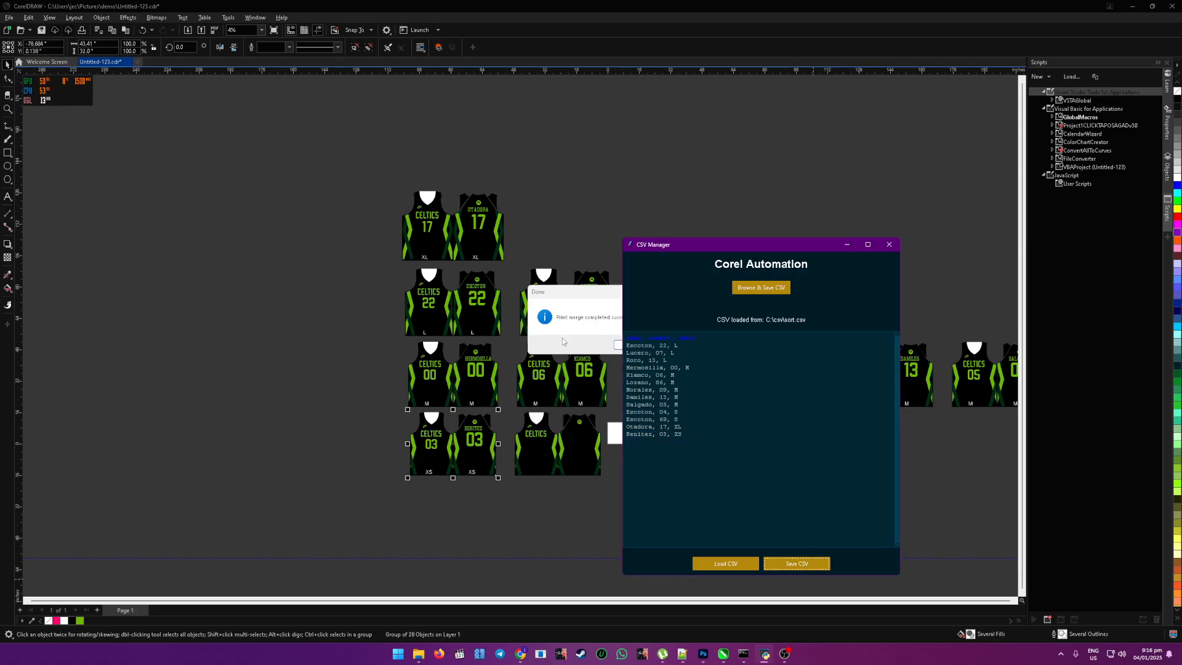
left_click(610, 349)
left_click(639, 346)
left_click(578, 457)
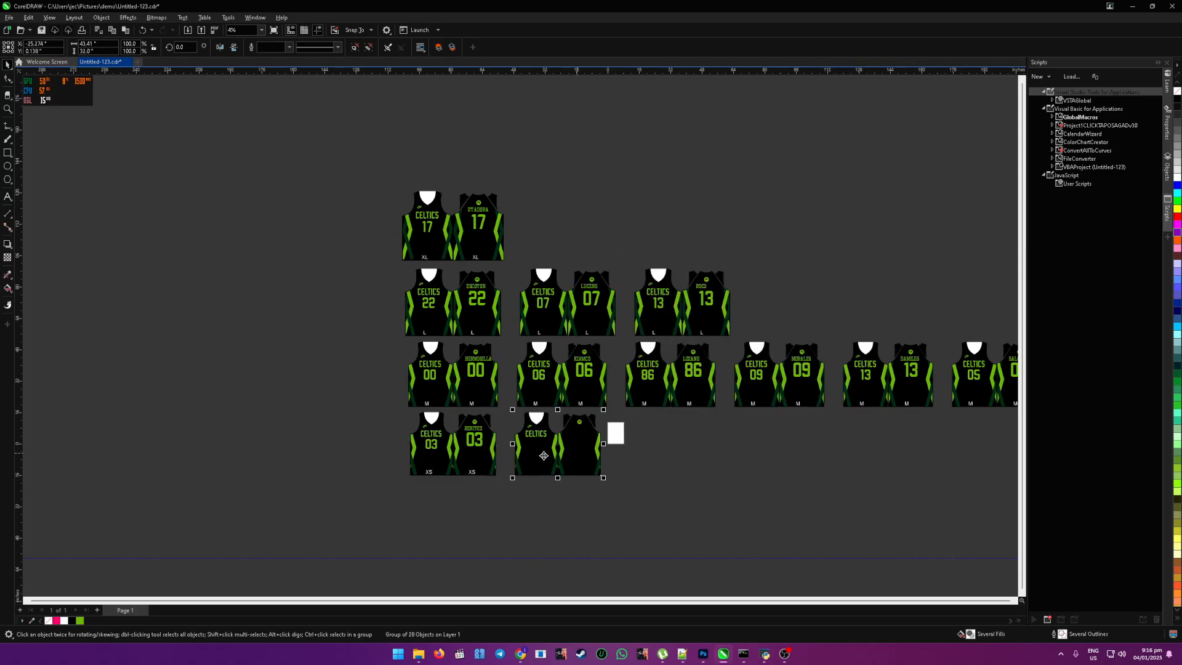
key("Delete")
left_click(766, 652)
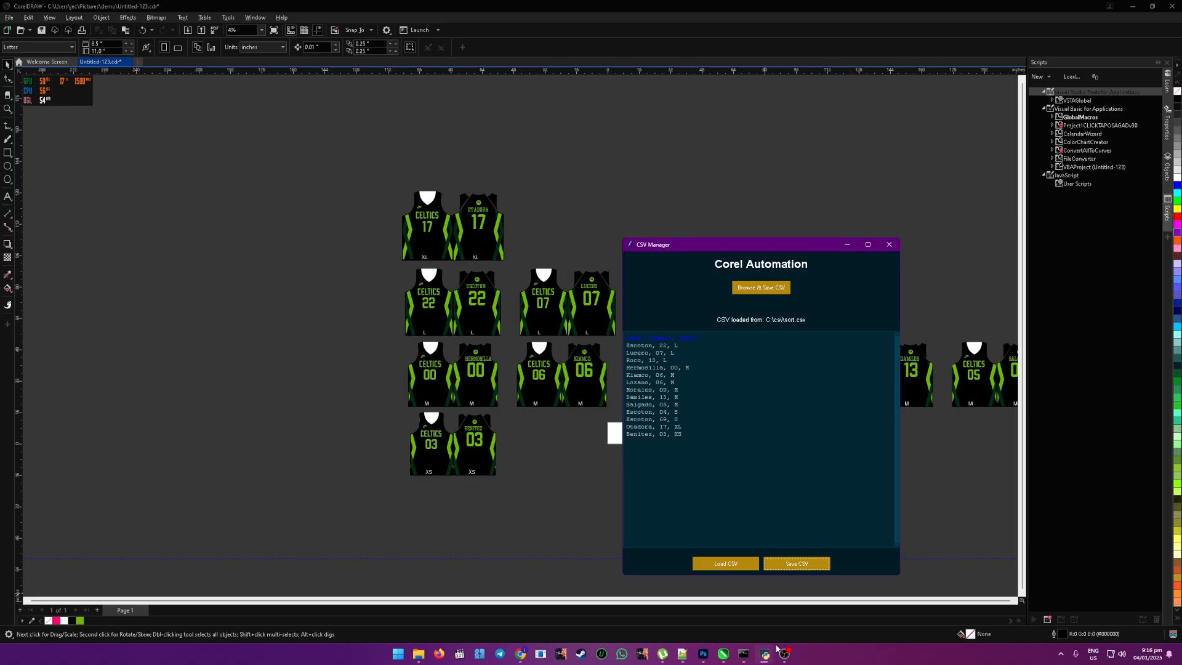
left_click(632, 442)
left_click_drag(684, 441, 683, 450)
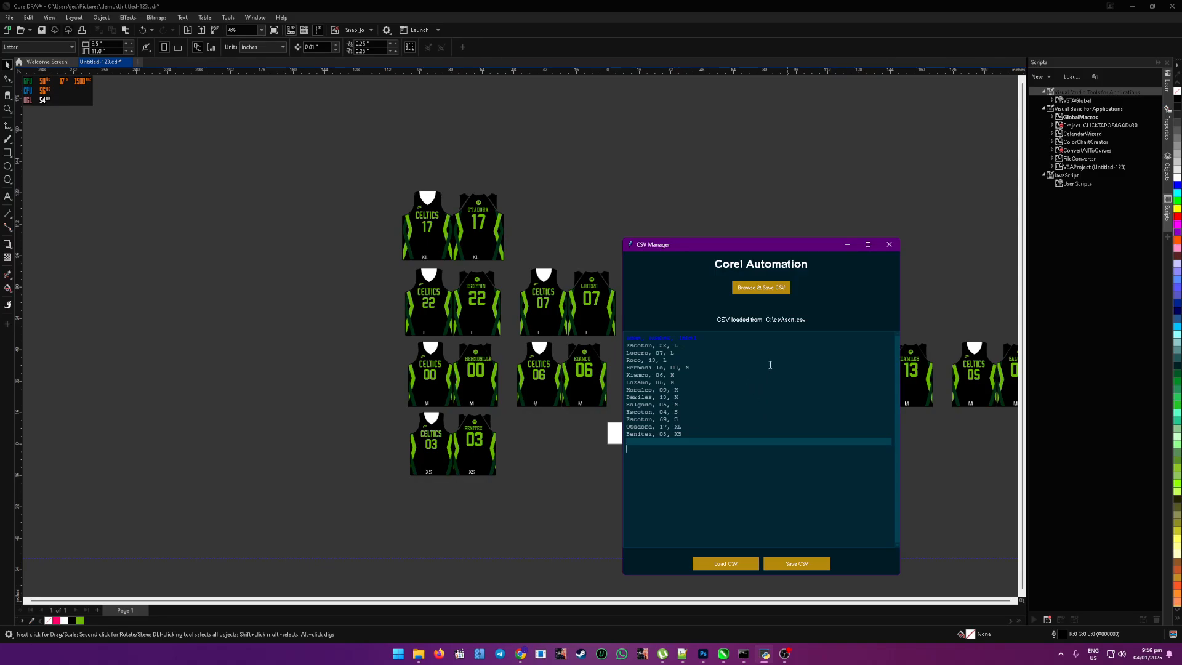
left_click(631, 444)
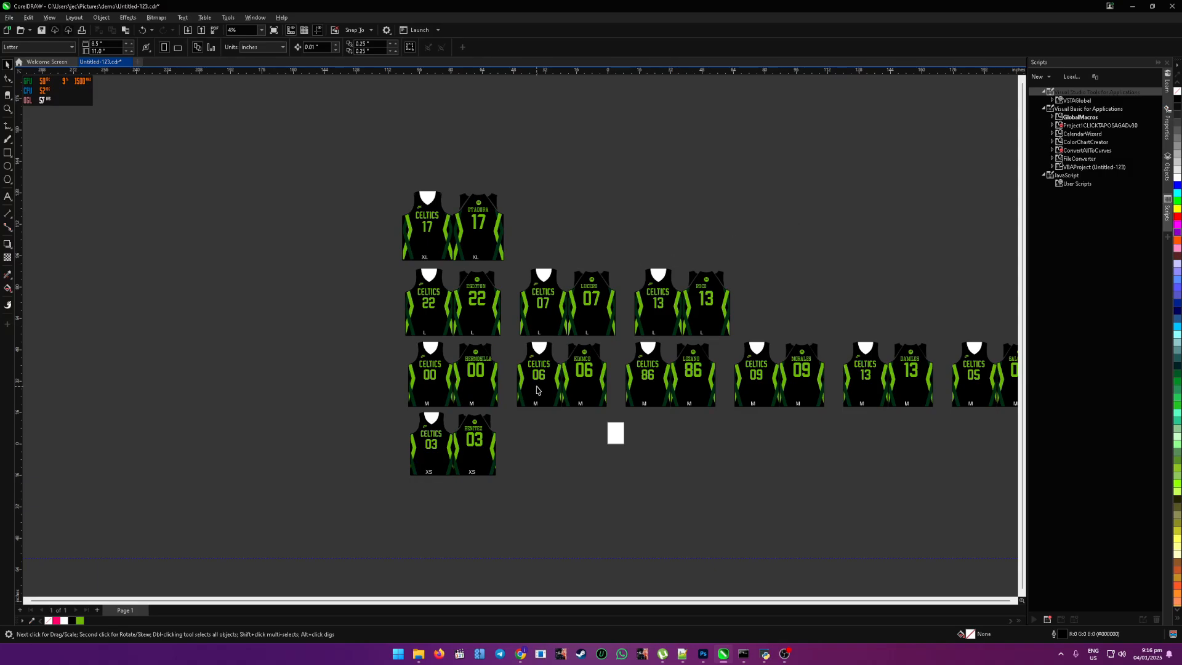
Step: Select all the jersey sets in the CorelDRAW layout and switch to CSV Manager
scroll(536, 394, "down", 1)
scroll(536, 399, "up", 1)
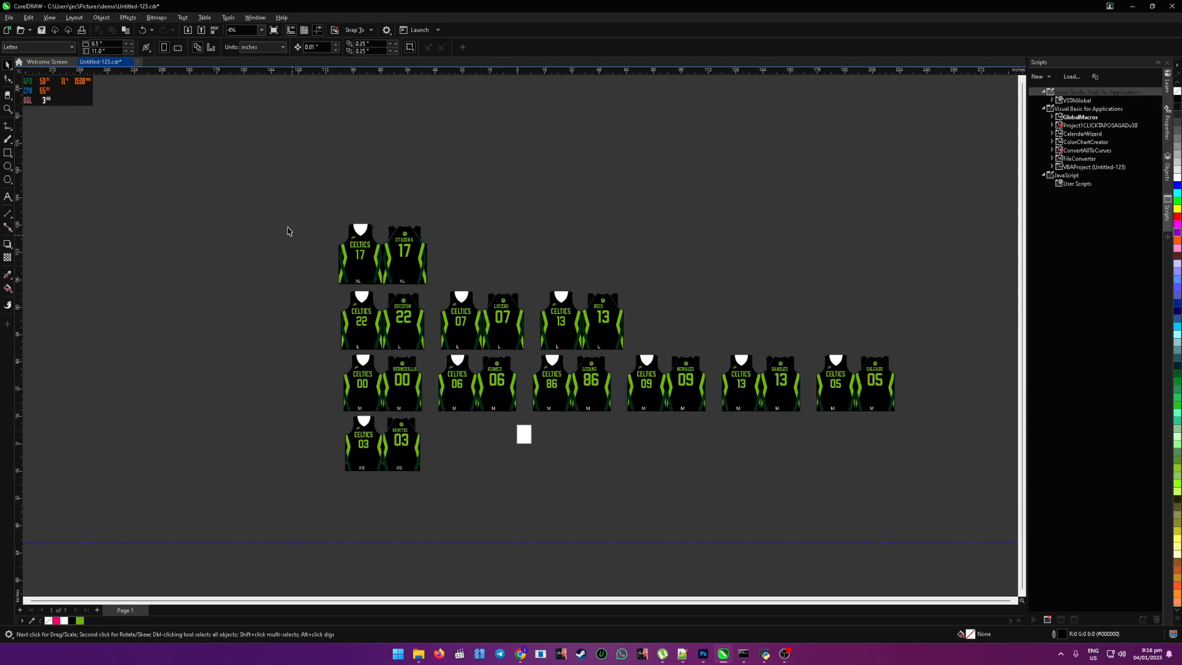
key("ctrl+a")
left_click(766, 654)
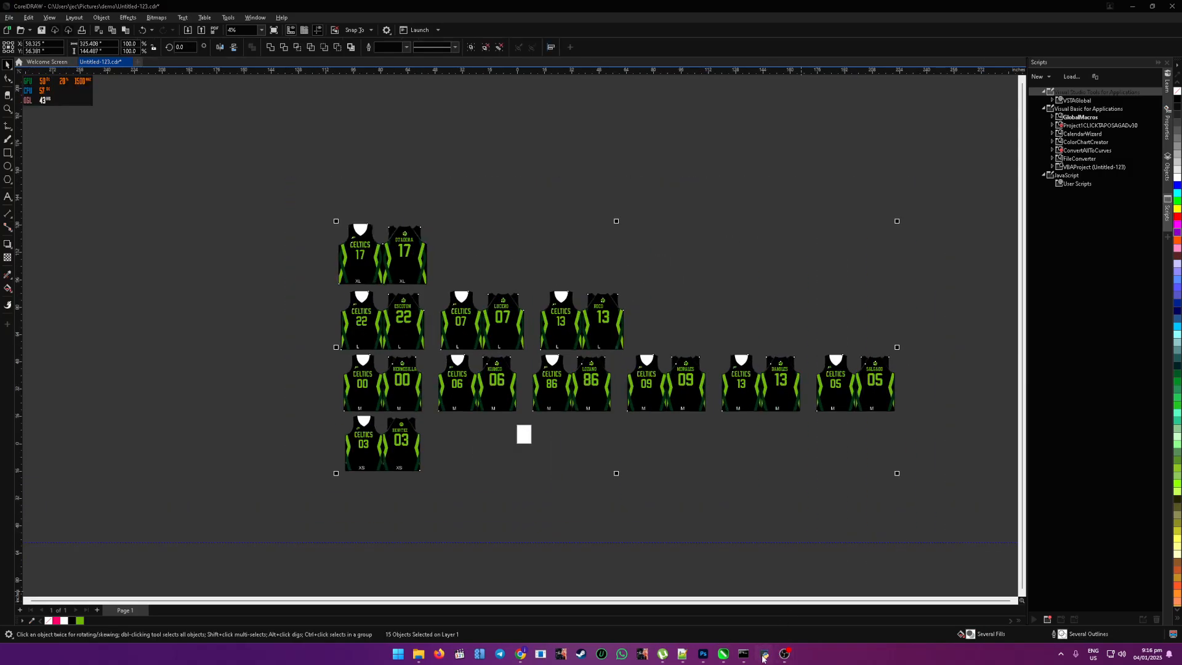